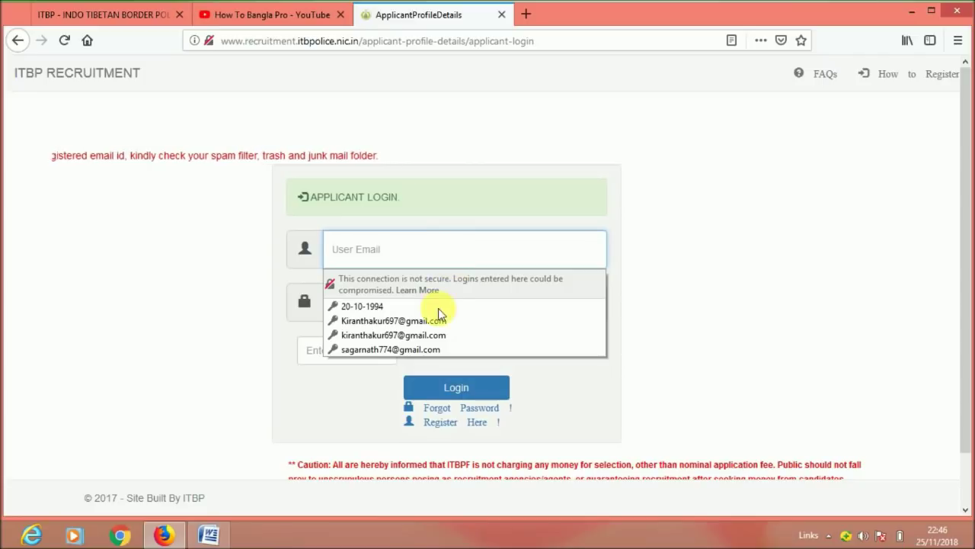
# - Log in with the saved email, the account password and the corrected captcha; the portal rejects it
pyautogui.click(418, 349)
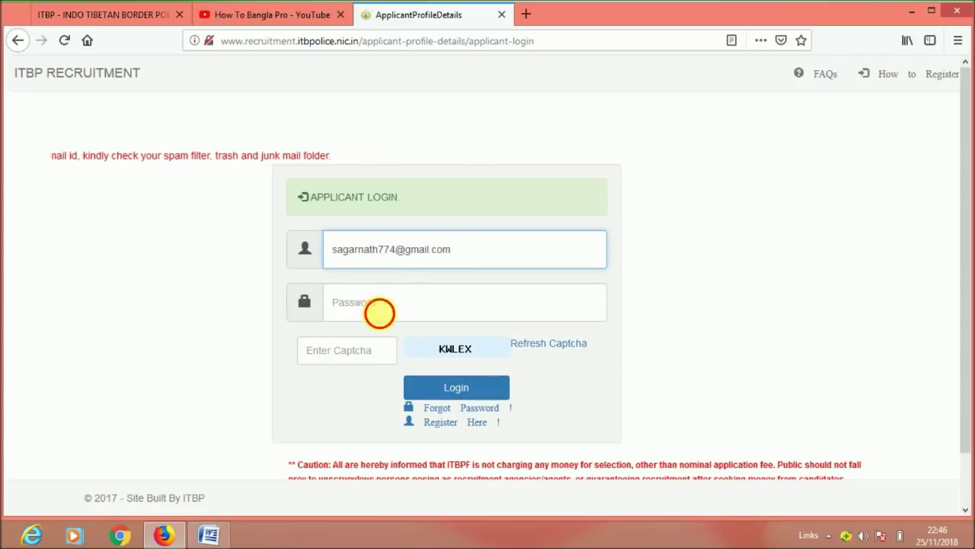
pyautogui.click(378, 307)
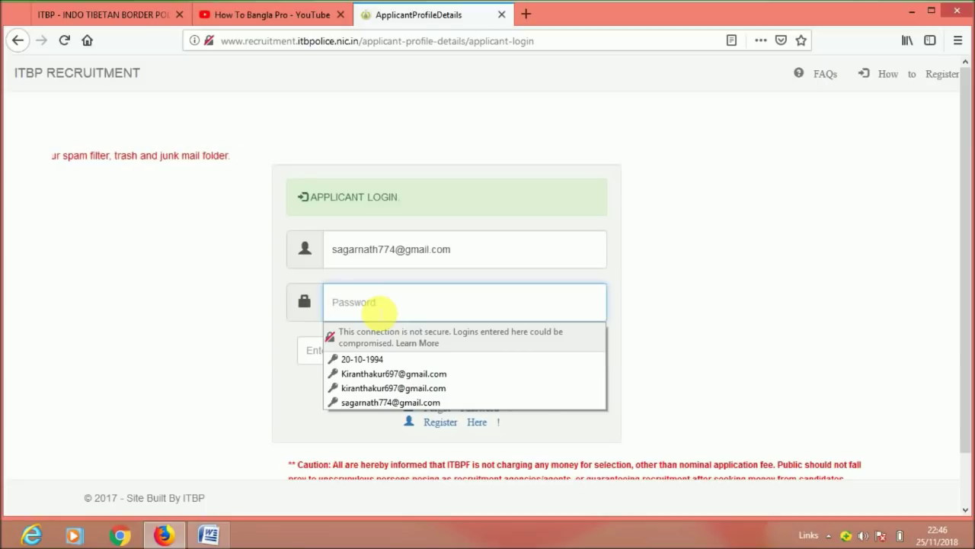
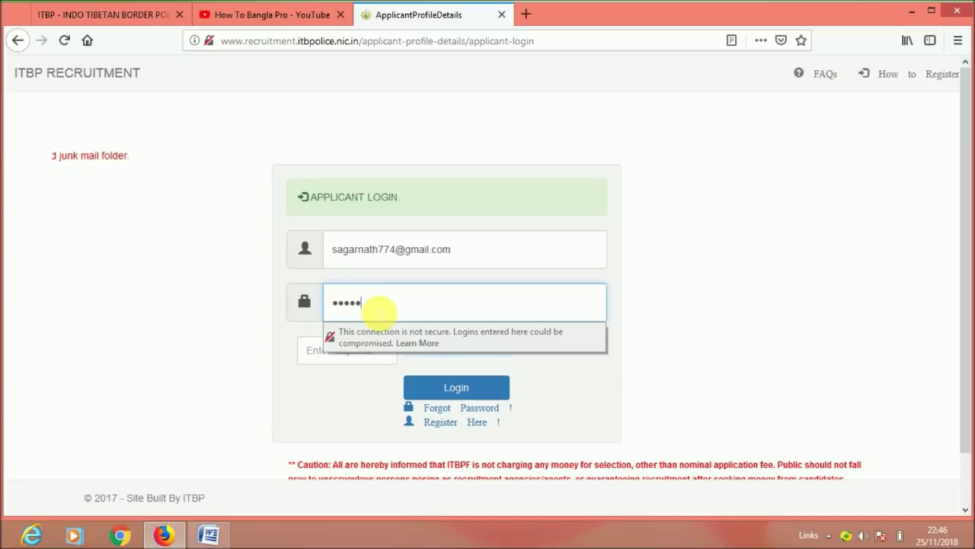
pyautogui.click(315, 359)
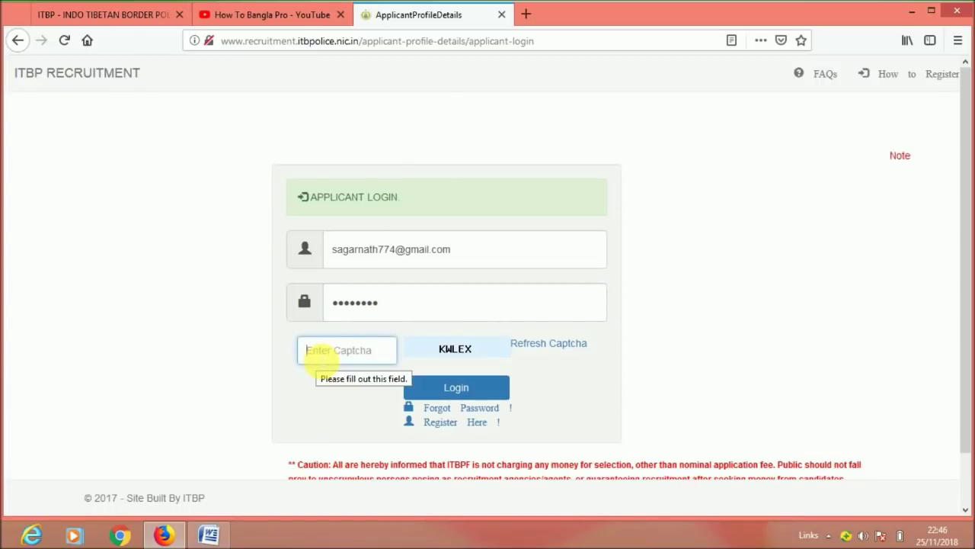
pyautogui.write('KWlex')
pyautogui.press('BackSpace')
pyautogui.press('BackSpace')
pyautogui.press('BackSpace')
pyautogui.press('BackSpace')
pyautogui.press('BackSpace')
pyautogui.write('KW')
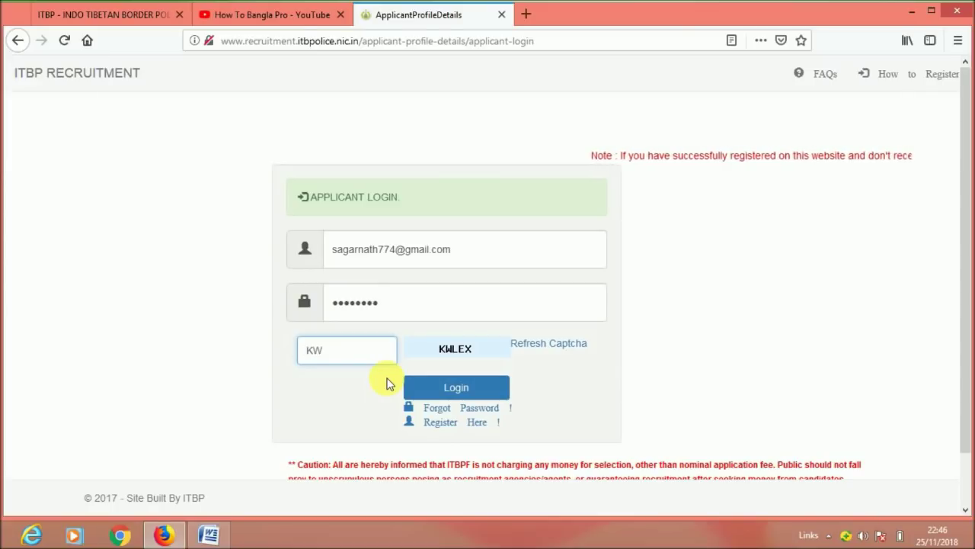
pyautogui.write('L')
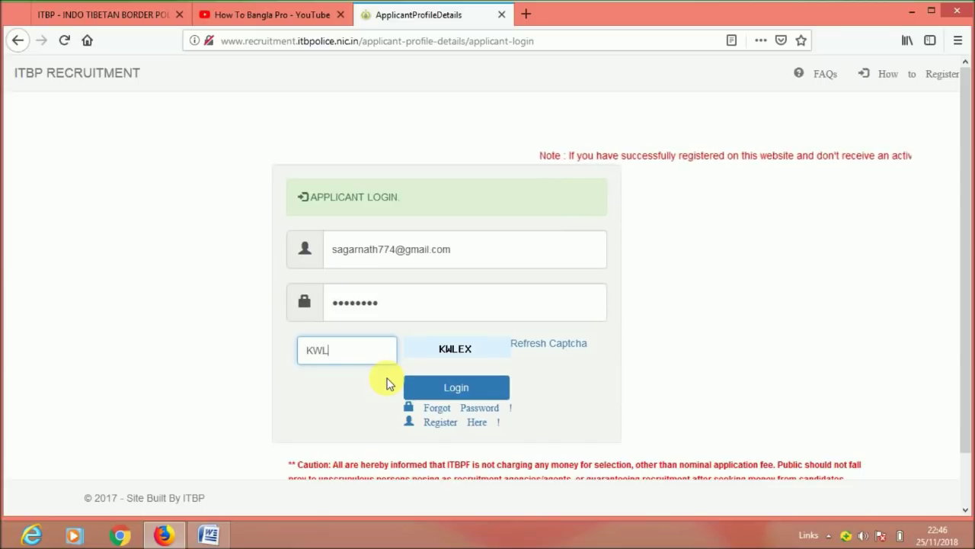
pyautogui.write('EX')
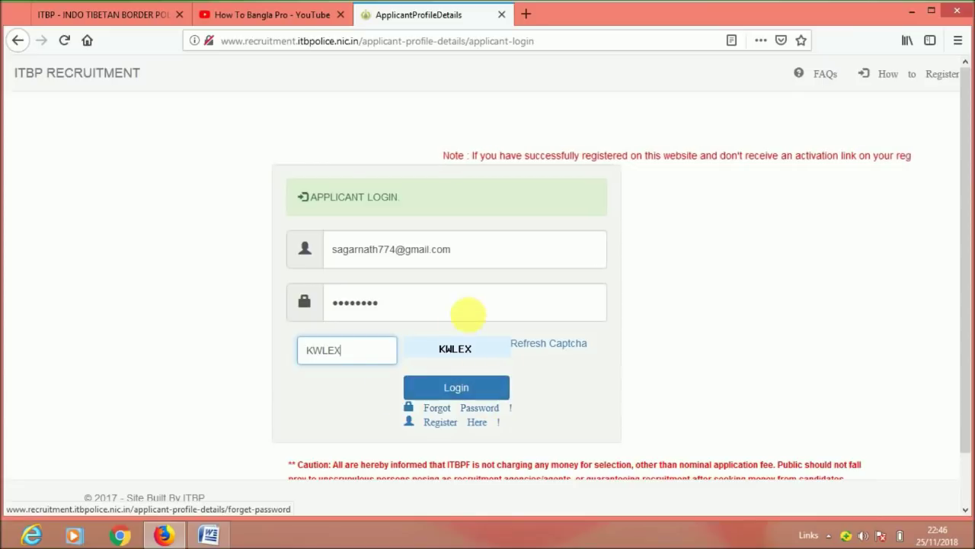
pyautogui.click(444, 392)
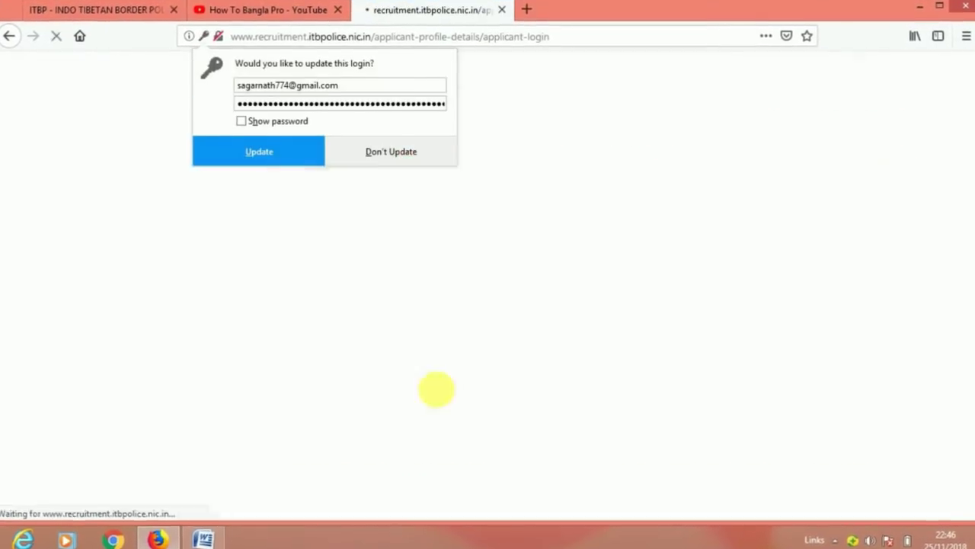
# - Decline updating the saved login, dismiss the wrong-password alert, and go to Forget Password
pyautogui.click(366, 150)
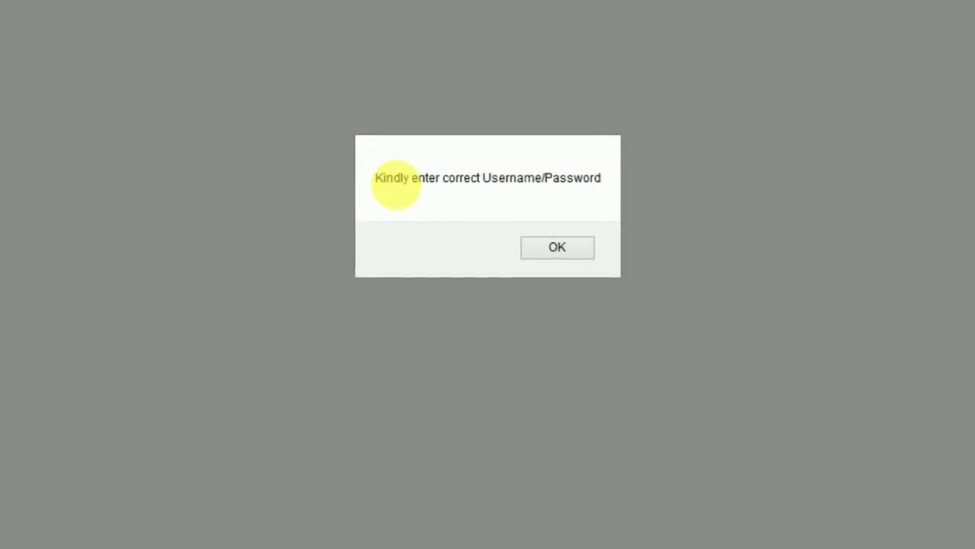
pyautogui.click(560, 247)
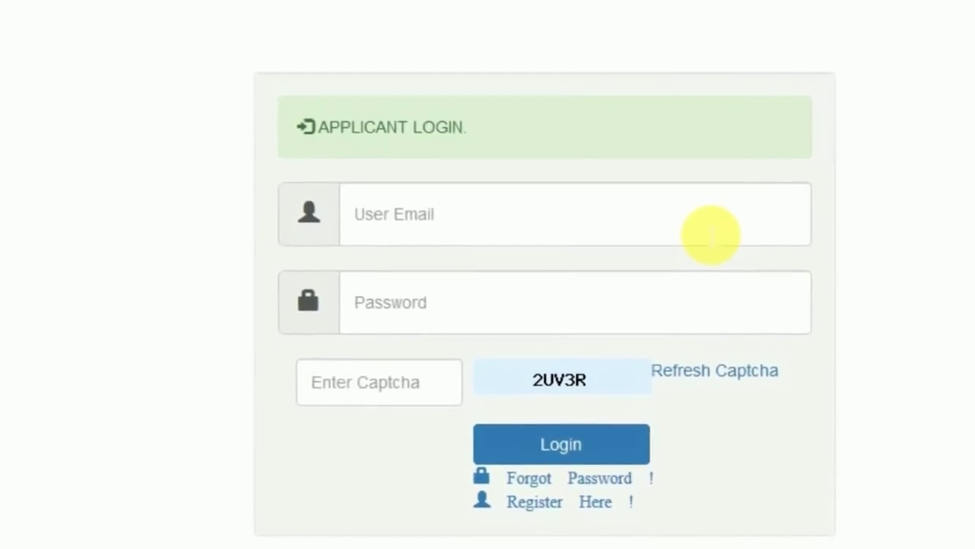
pyautogui.scroll(-2, 681, 205)
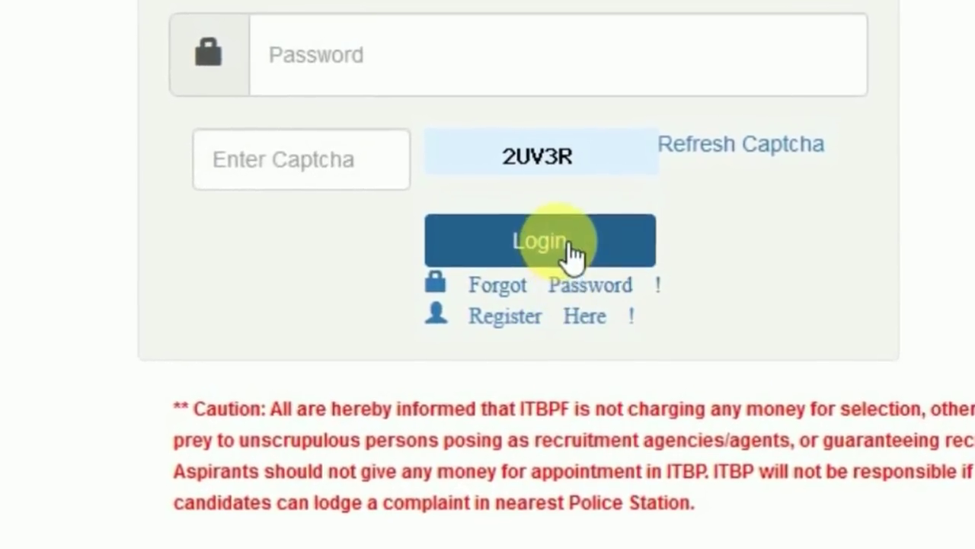
pyautogui.click(567, 284)
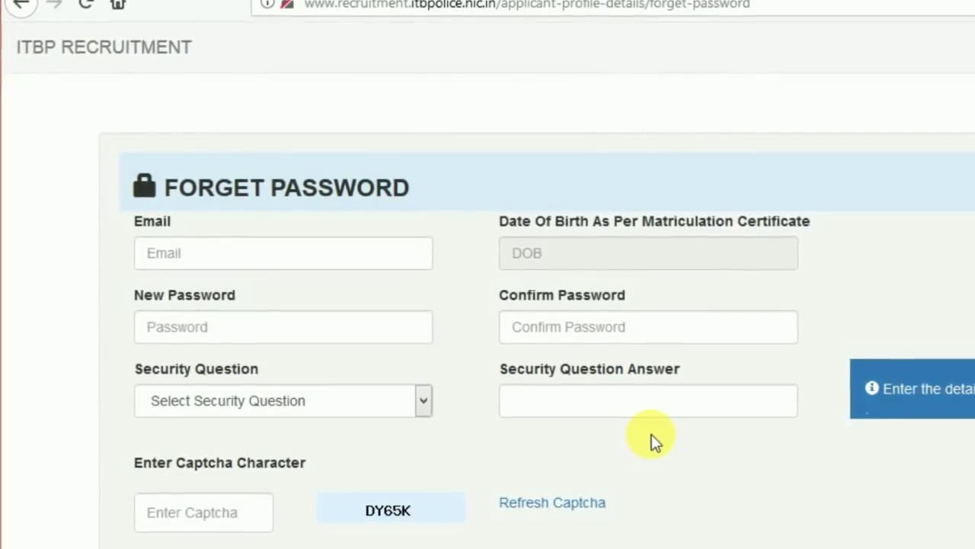
pyautogui.click(323, 256)
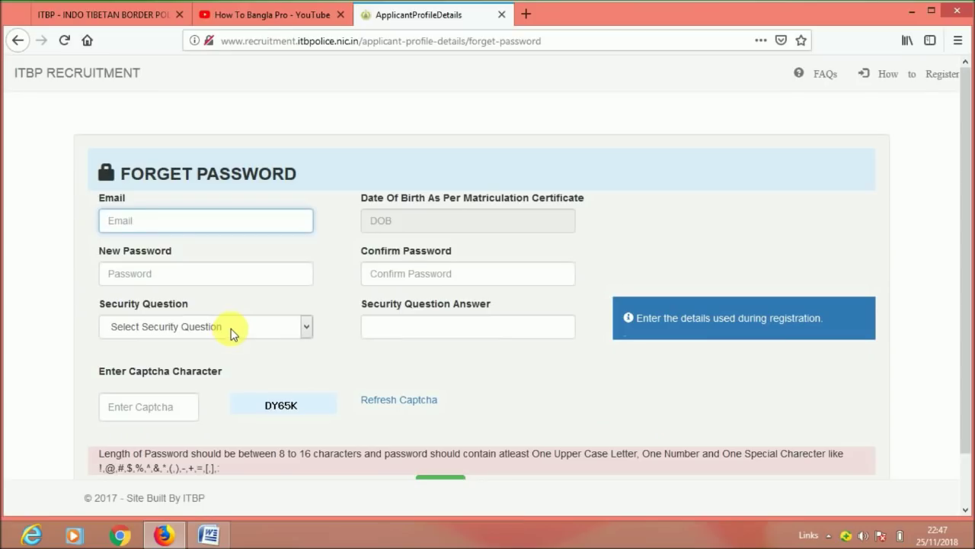
pyautogui.click(309, 328)
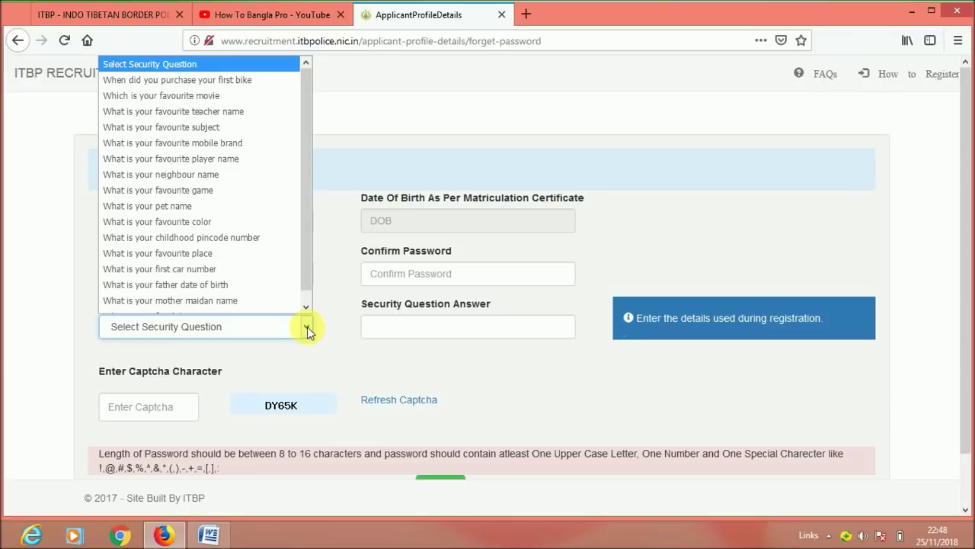
pyautogui.click(308, 330)
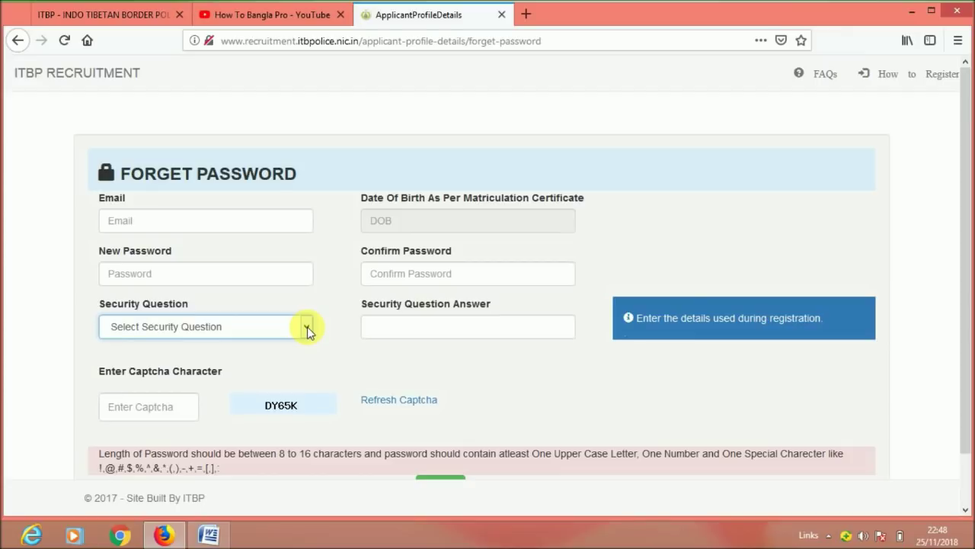
pyautogui.click(252, 224)
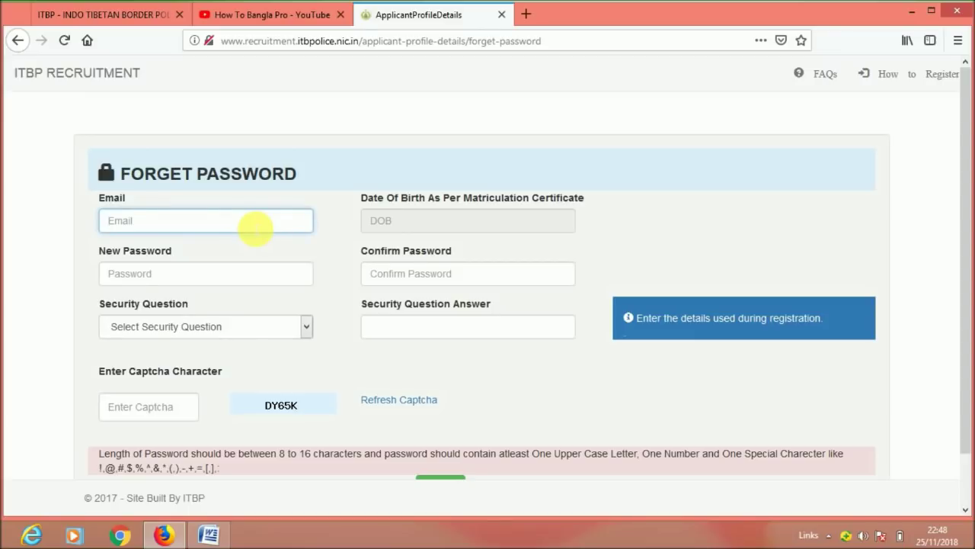
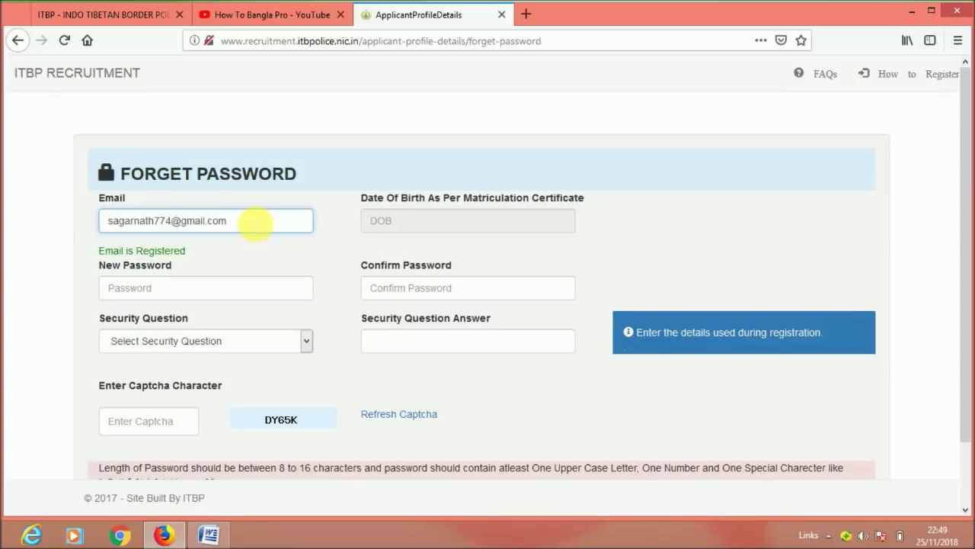
# - Enter the applicant's registered email address in the Forget Password form's Email field
pyautogui.click(208, 289)
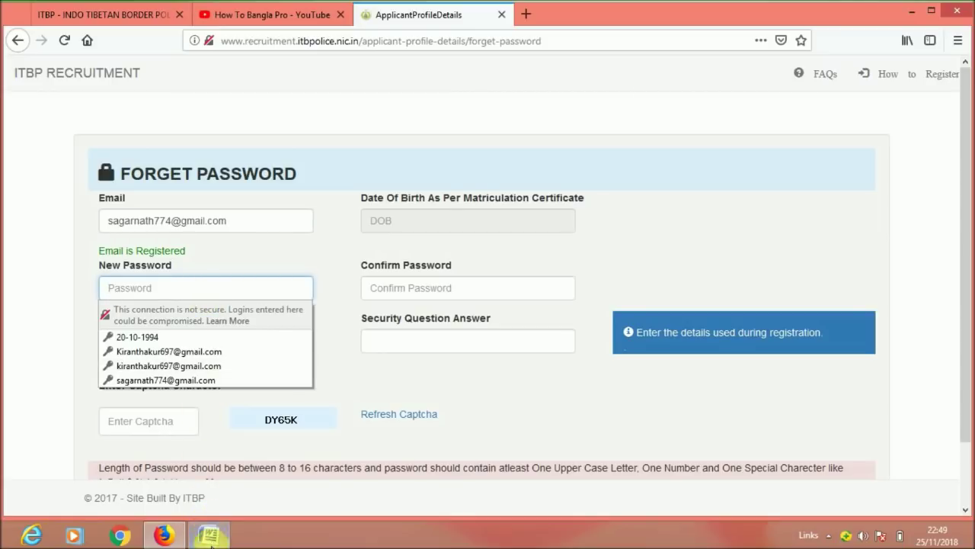
pyautogui.click(208, 535)
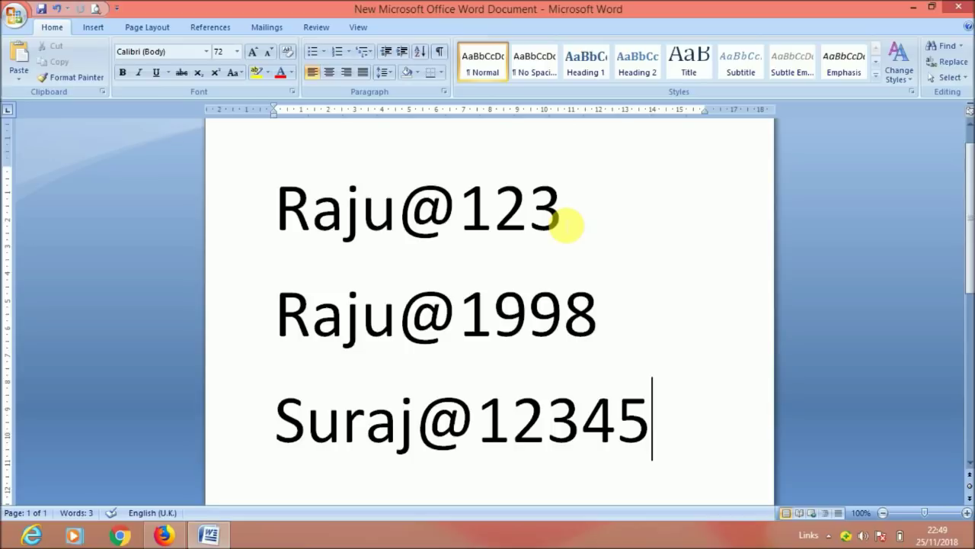
pyautogui.click(217, 539)
# - Enter a new password in both the New Password and Confirm Password fields
pyautogui.click(190, 288)
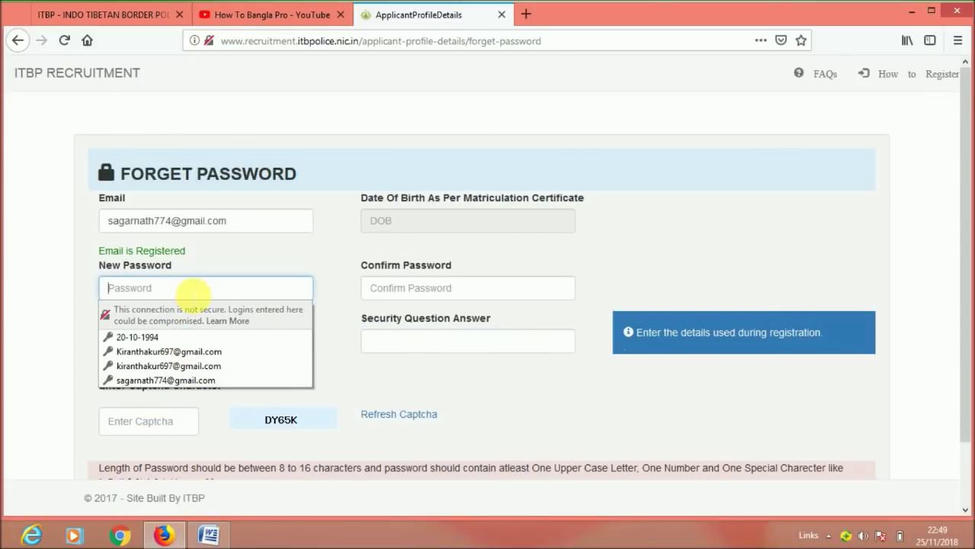
pyautogui.click(190, 288)
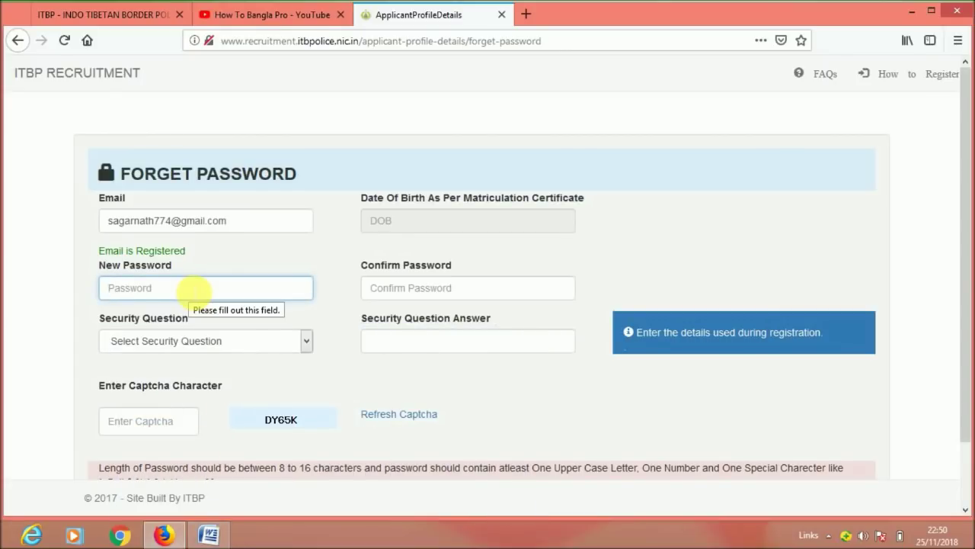
pyautogui.click(446, 288)
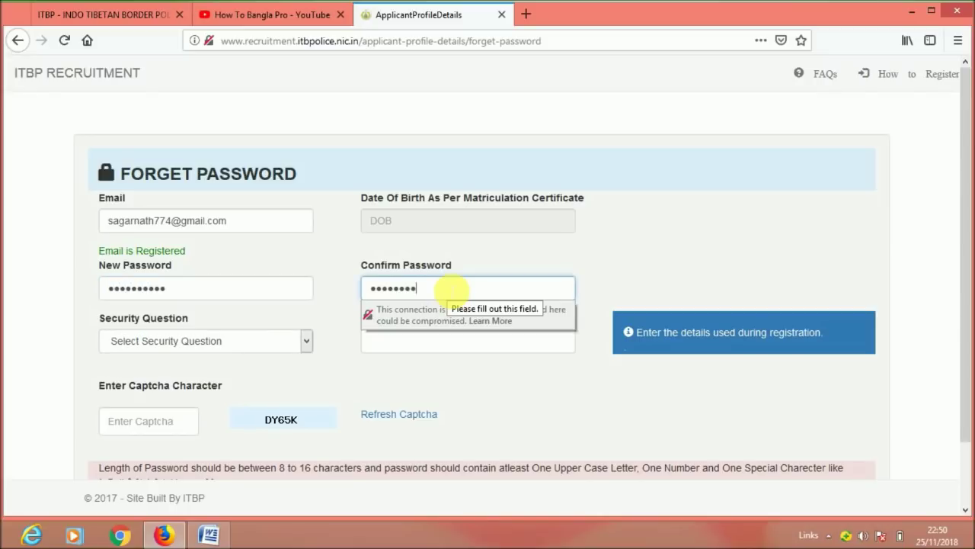
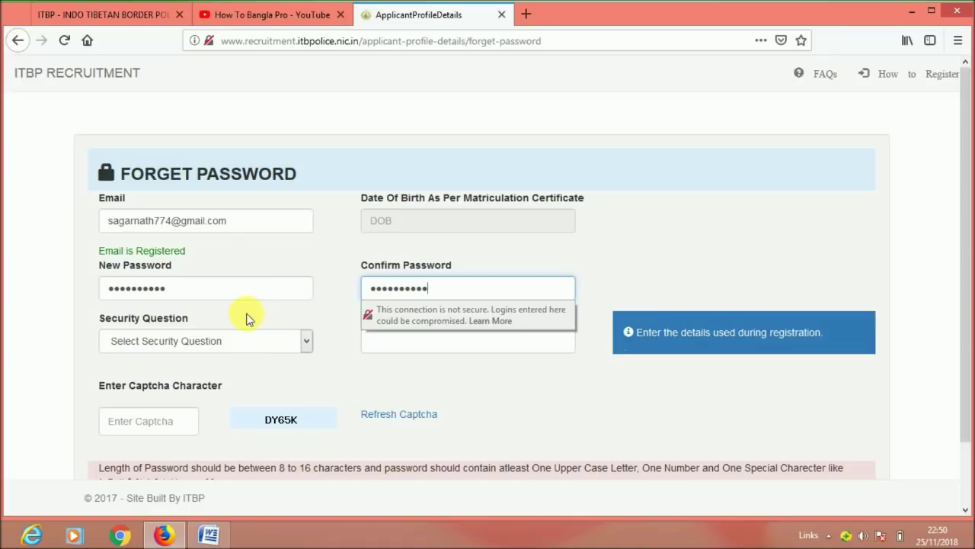
# - Expand the Security Question dropdown to show its options
pyautogui.scroll(-2, 254, 323)
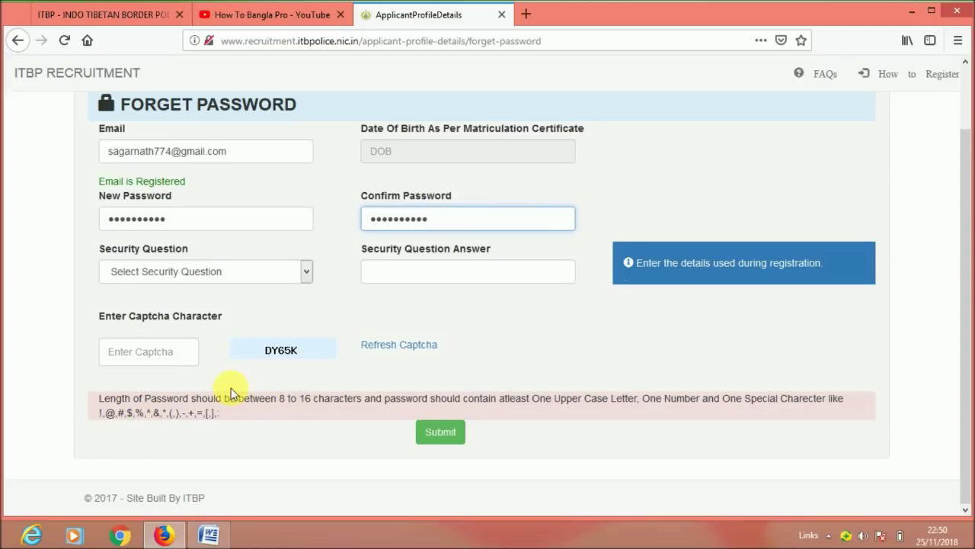
pyautogui.scroll(2, 232, 367)
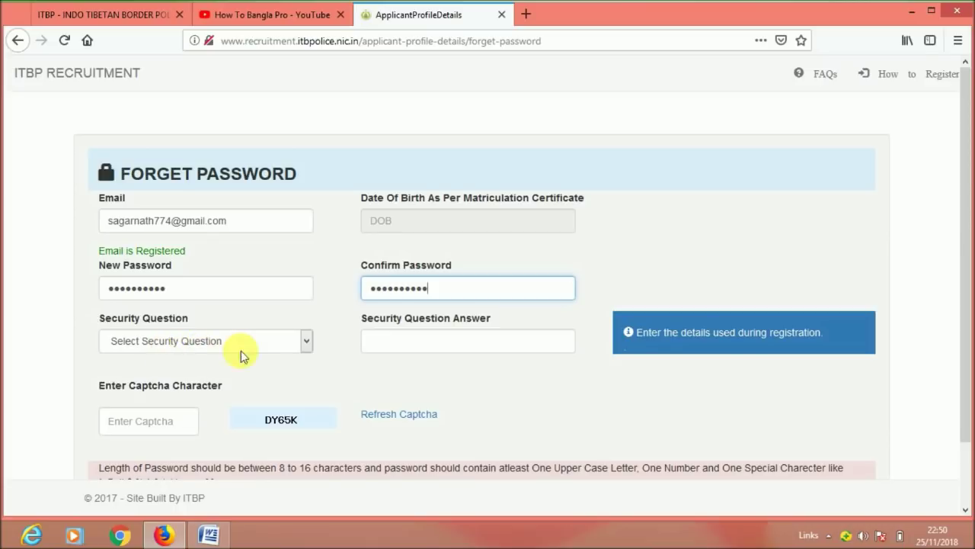
pyautogui.click(307, 343)
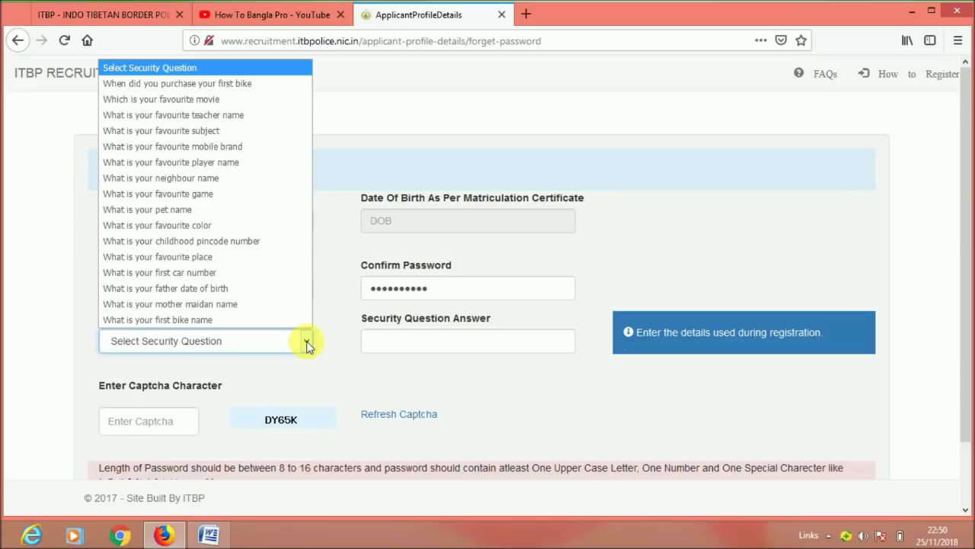
# - Choose 'What is your favourite place' as the security question and type its answer
pyautogui.click(200, 259)
pyautogui.click(400, 342)
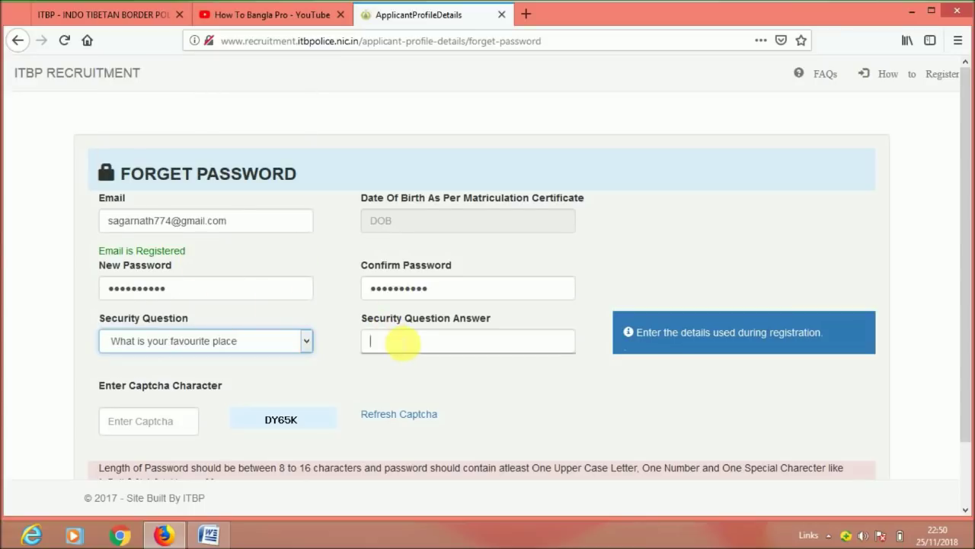
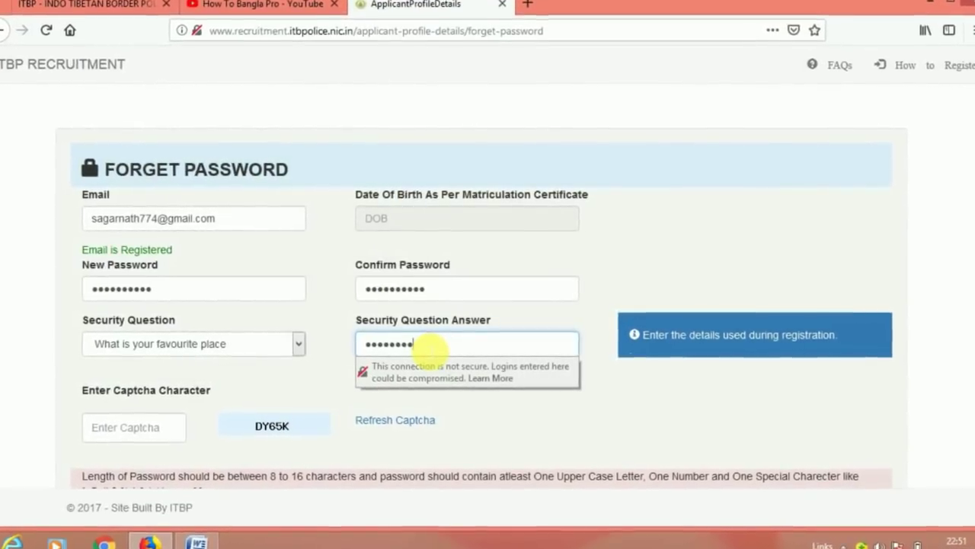
# - Type the captcha code shown beside the box, correcting a mistyped first character
pyautogui.click(115, 436)
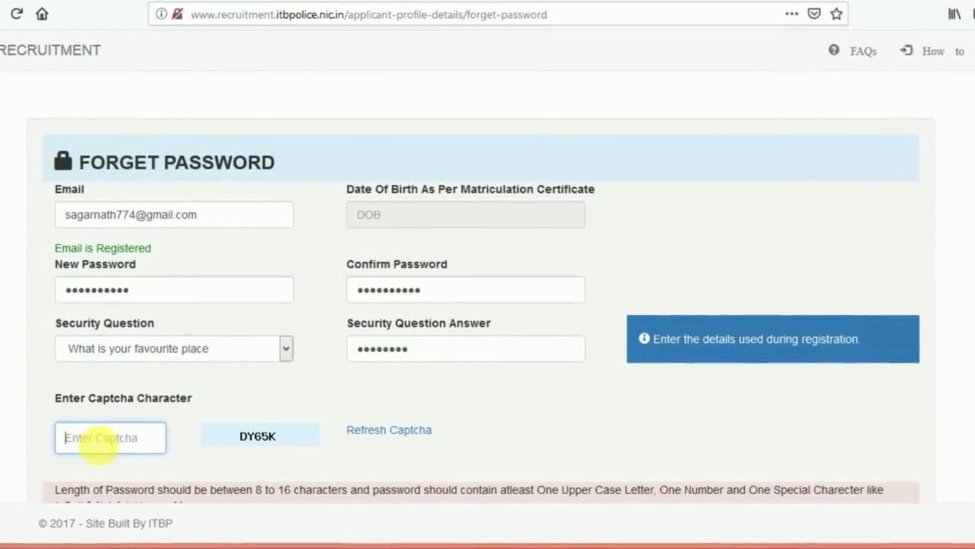
pyautogui.write('d')
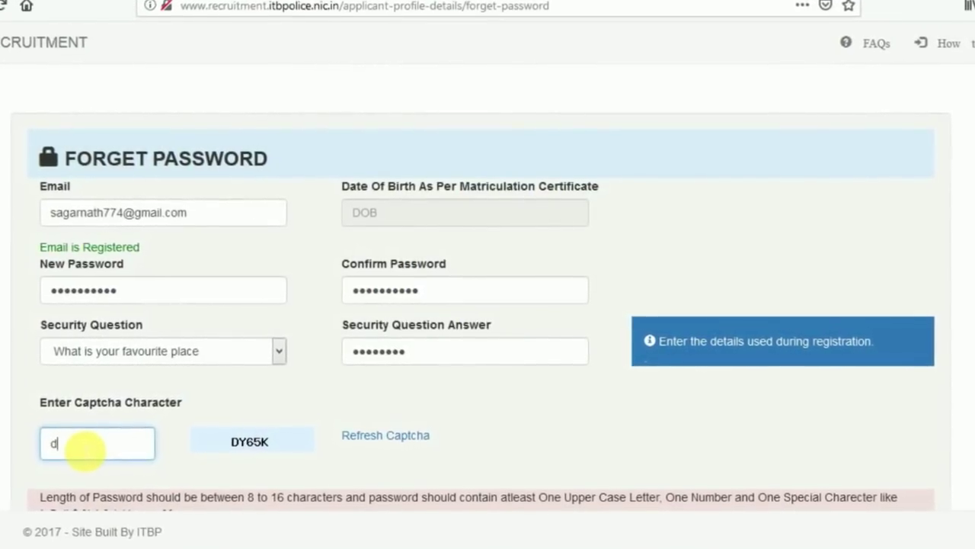
pyautogui.press('BackSpace')
pyautogui.write('DY')
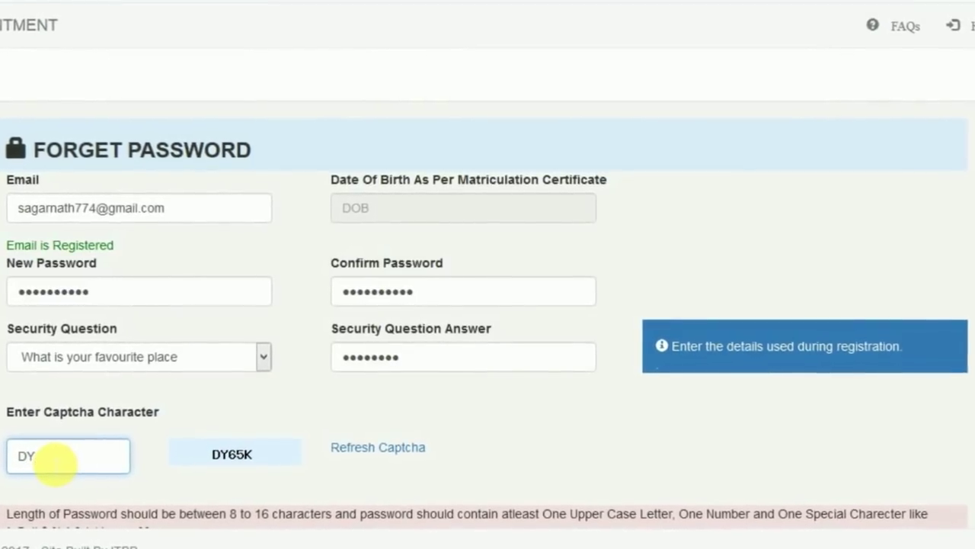
pyautogui.write('65K')
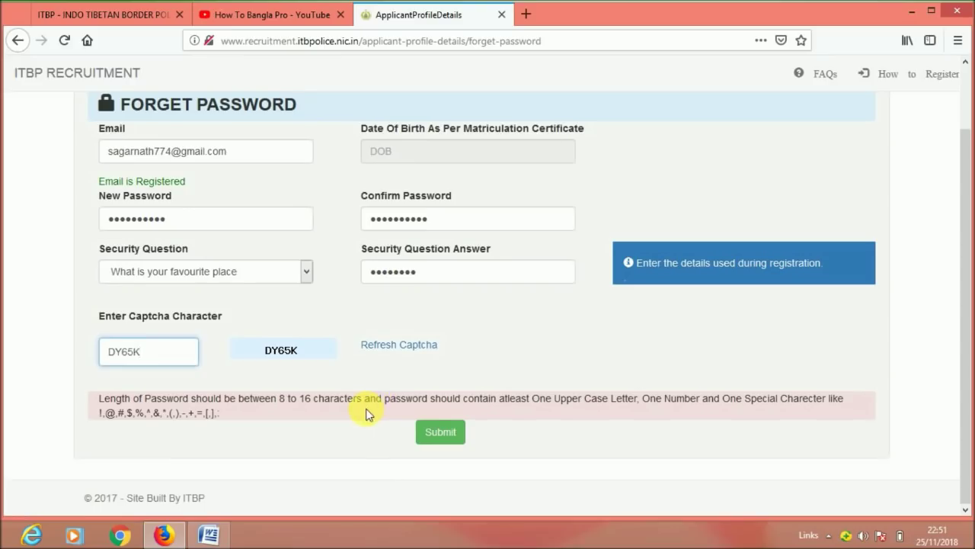
pyautogui.scroll(2, 332, 453)
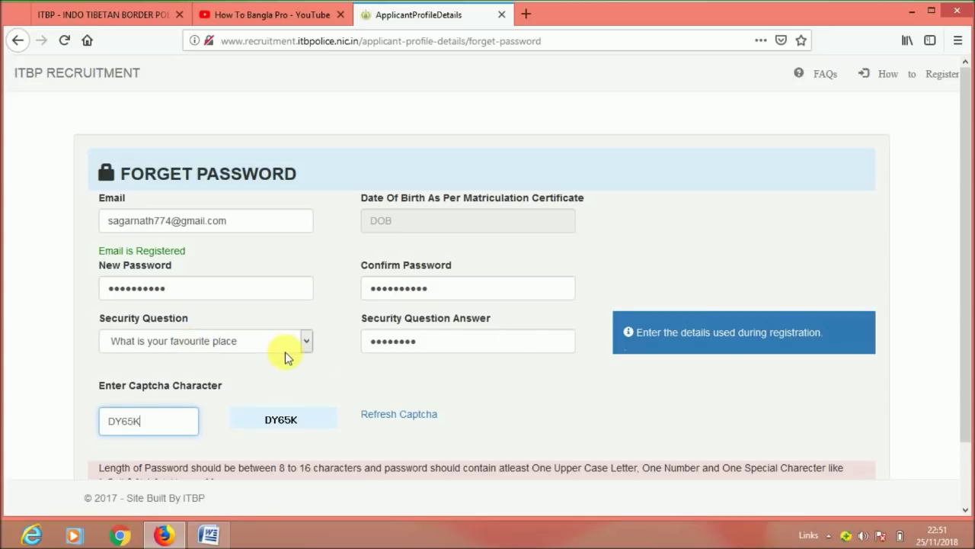
pyautogui.scroll(-2, 288, 356)
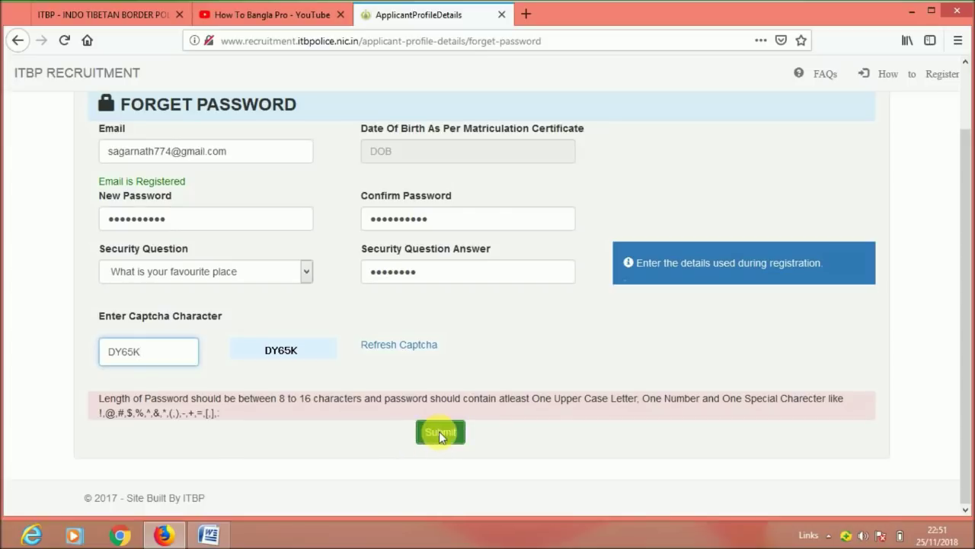
pyautogui.click(439, 431)
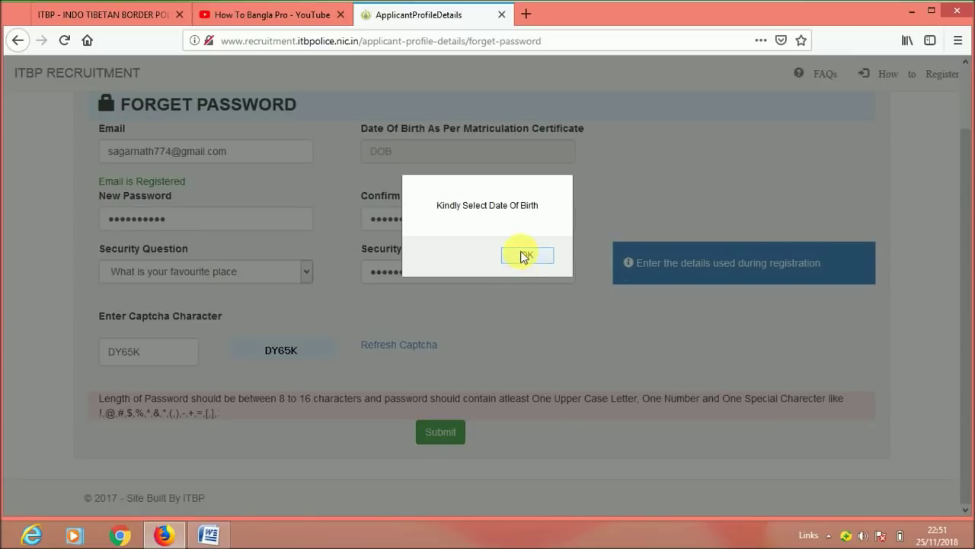
pyautogui.click(526, 255)
pyautogui.click(461, 151)
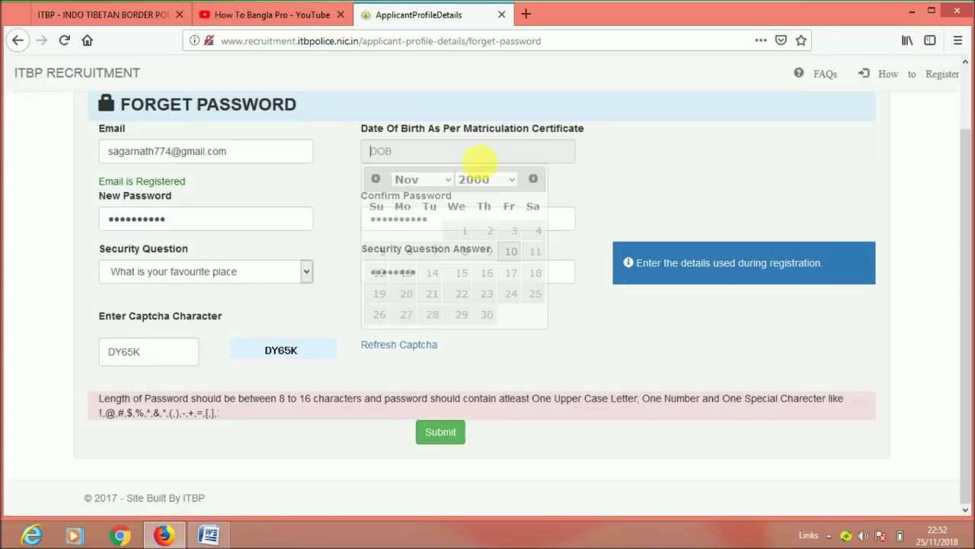
pyautogui.click(512, 179)
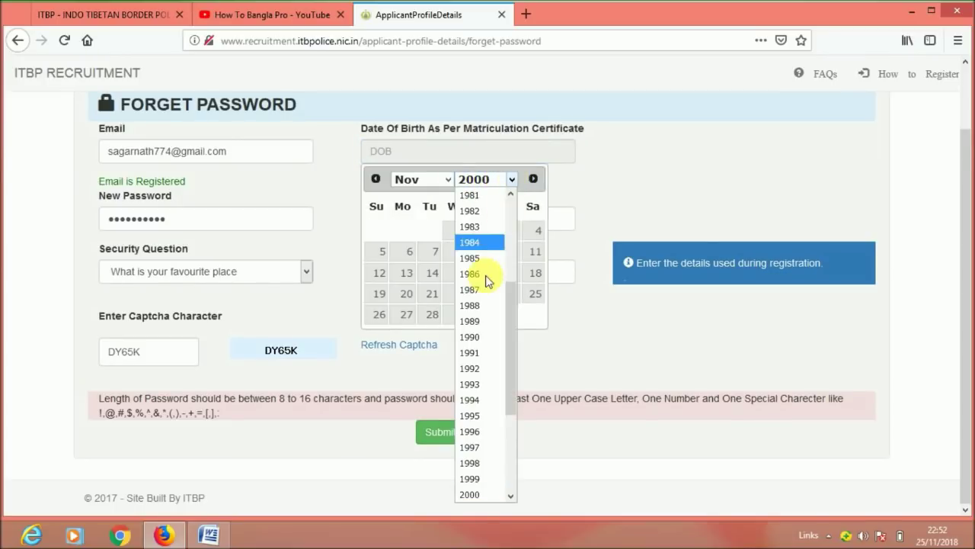
pyautogui.click(475, 432)
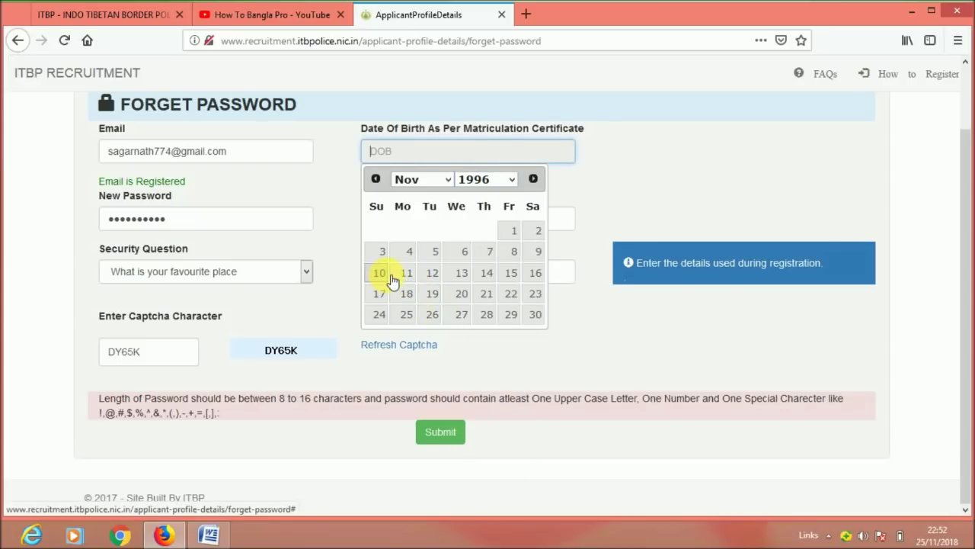
pyautogui.click(428, 251)
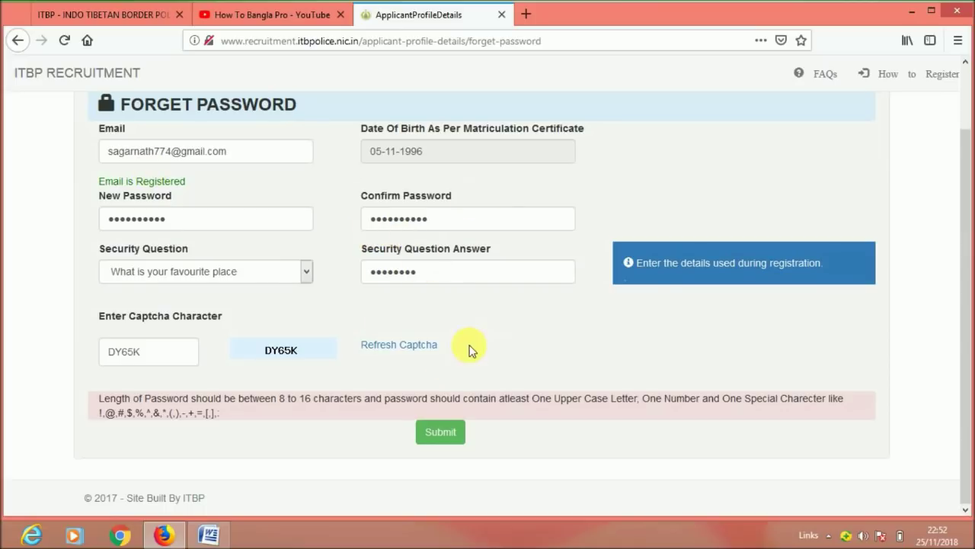
# - Resubmit, dismiss the special-character password warning, and start re-entering a compliant new password
pyautogui.click(450, 433)
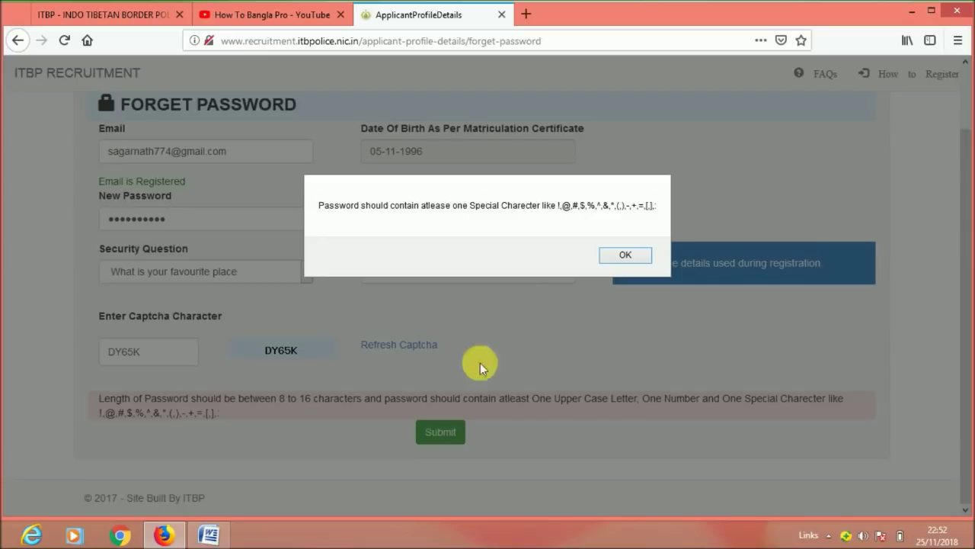
pyautogui.click(607, 250)
pyautogui.click(211, 221)
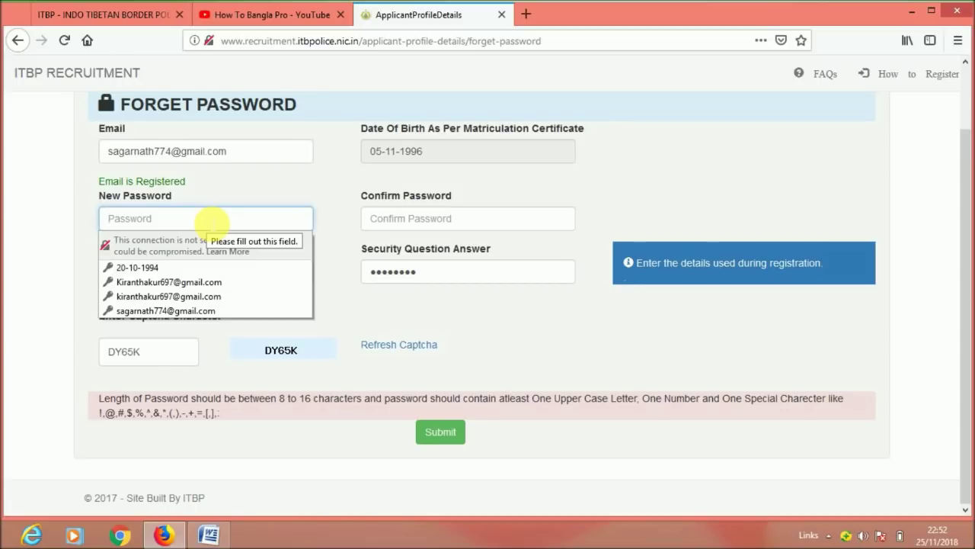
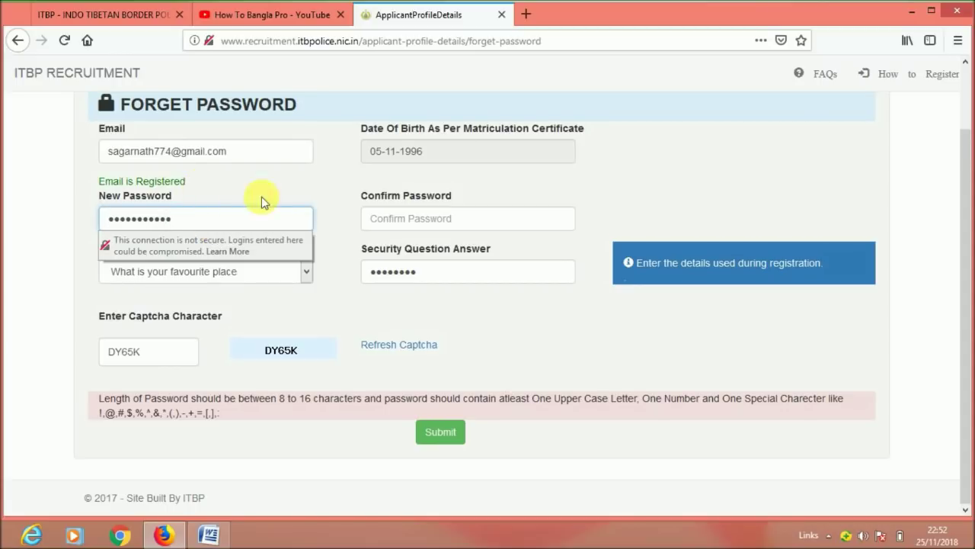
pyautogui.click(405, 219)
pyautogui.write('S')
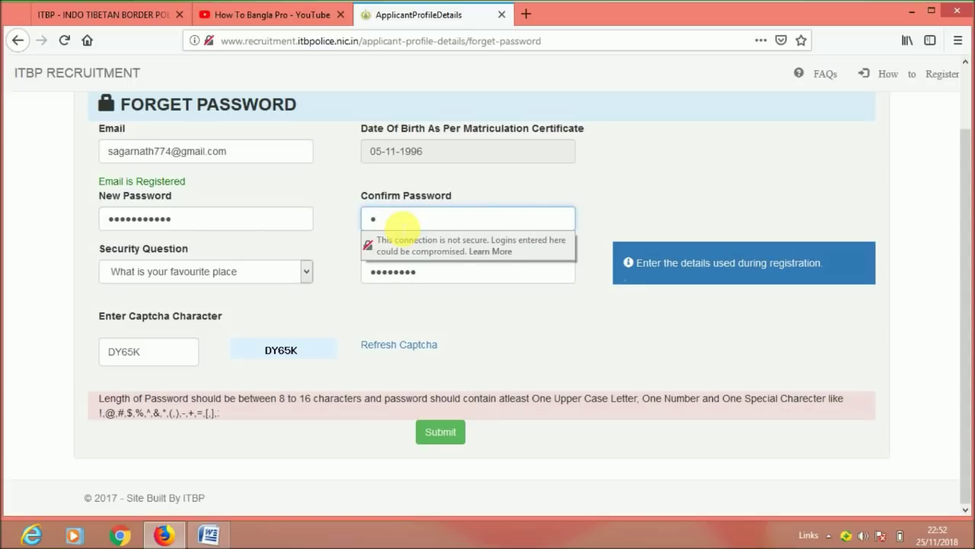
pyautogui.press('BackSpace')
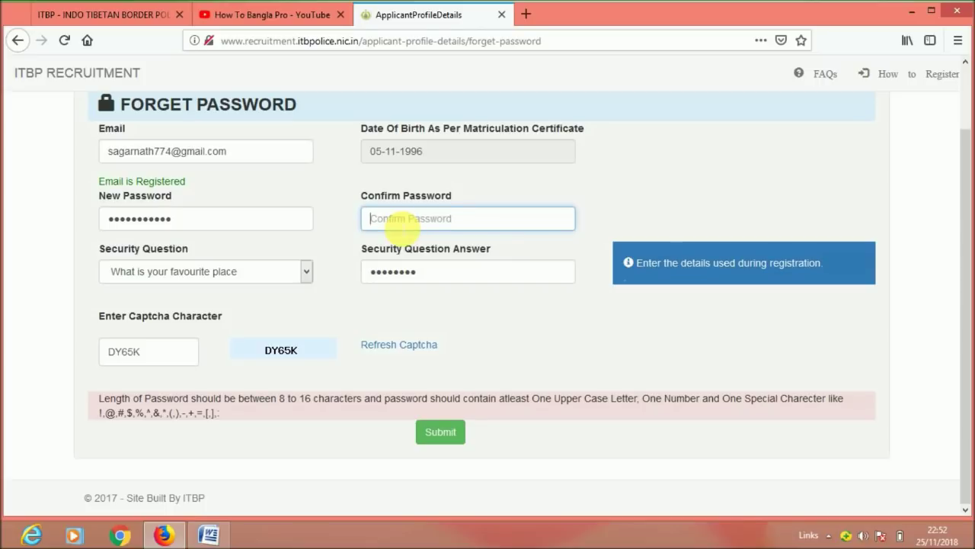
pyautogui.click(200, 218)
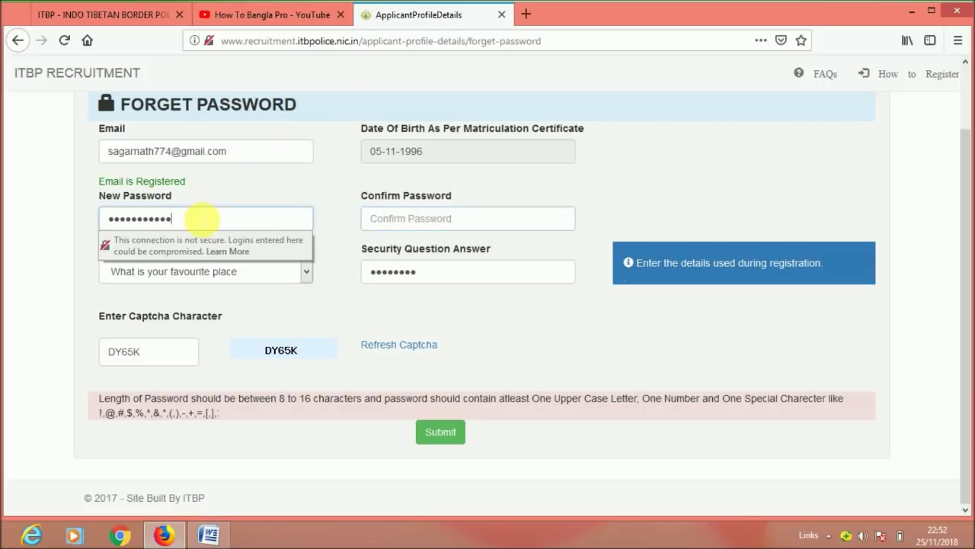
pyautogui.press('BackSpace')
pyautogui.press('BackSpace')
pyautogui.press('BackSpace')
pyautogui.press('BackSpace')
pyautogui.press('BackSpace')
pyautogui.press('BackSpace')
pyautogui.press('BackSpace')
pyautogui.press('BackSpace')
pyautogui.press('BackSpace')
pyautogui.press('BackSpace')
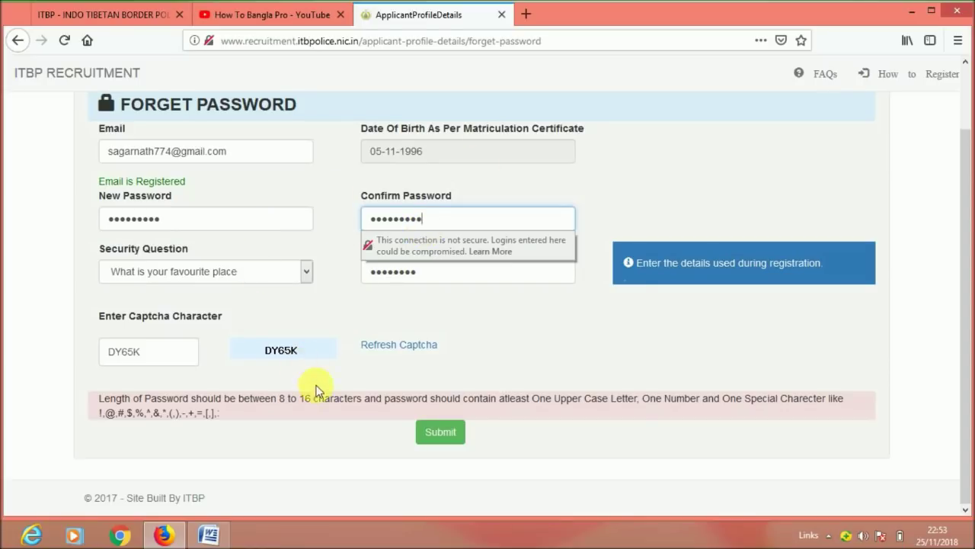
# - Check the noted passwords in Word, then submit the reset and save the new login
pyautogui.click(210, 534)
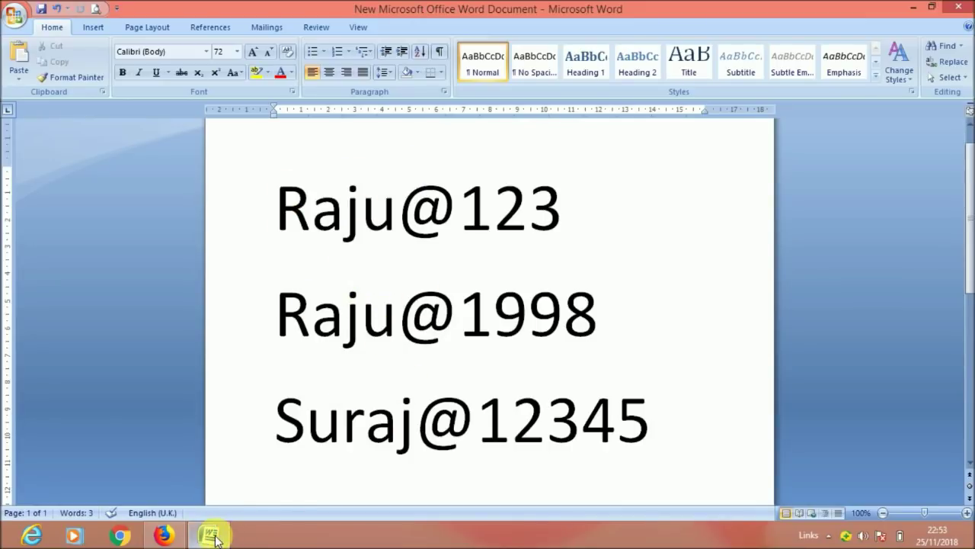
pyautogui.click(163, 535)
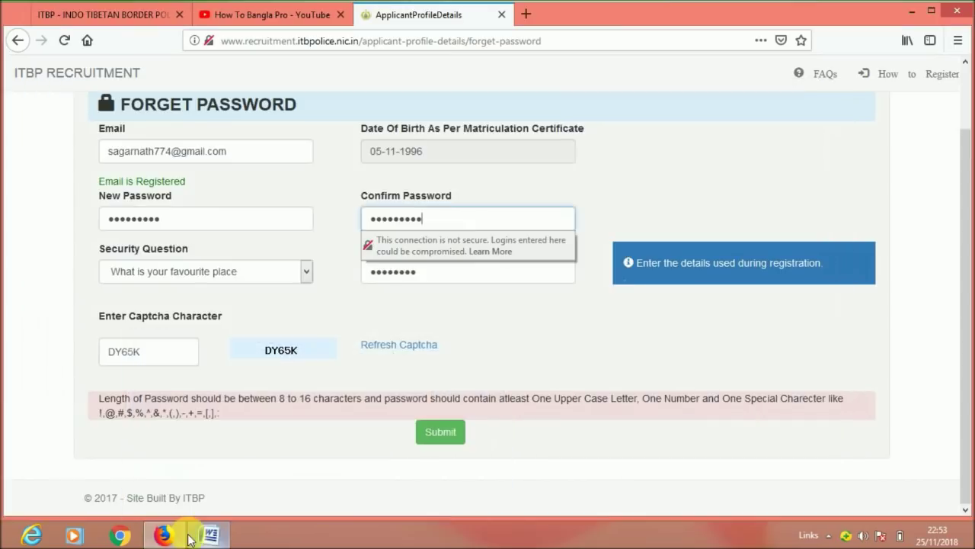
pyautogui.click(439, 432)
pyautogui.click(283, 167)
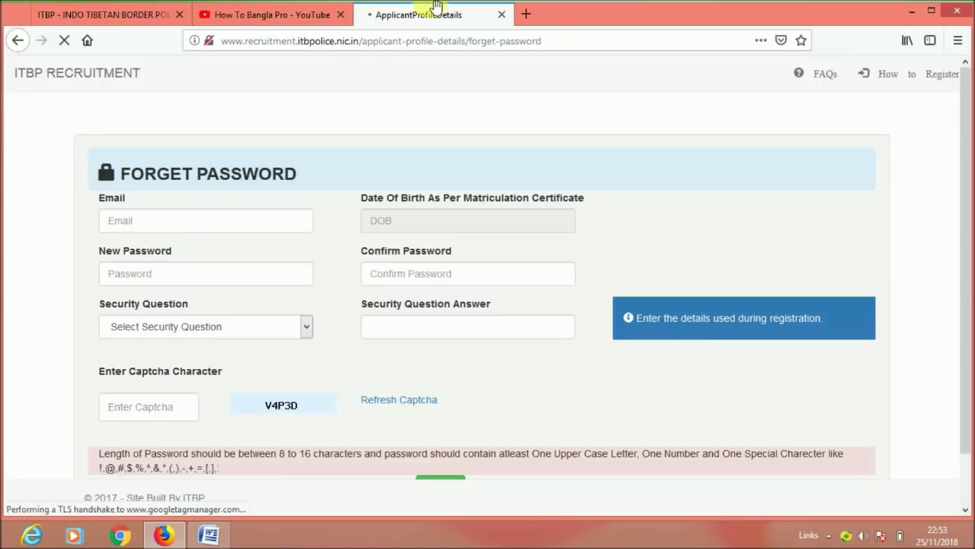
pyautogui.scroll(-1, 486, 380)
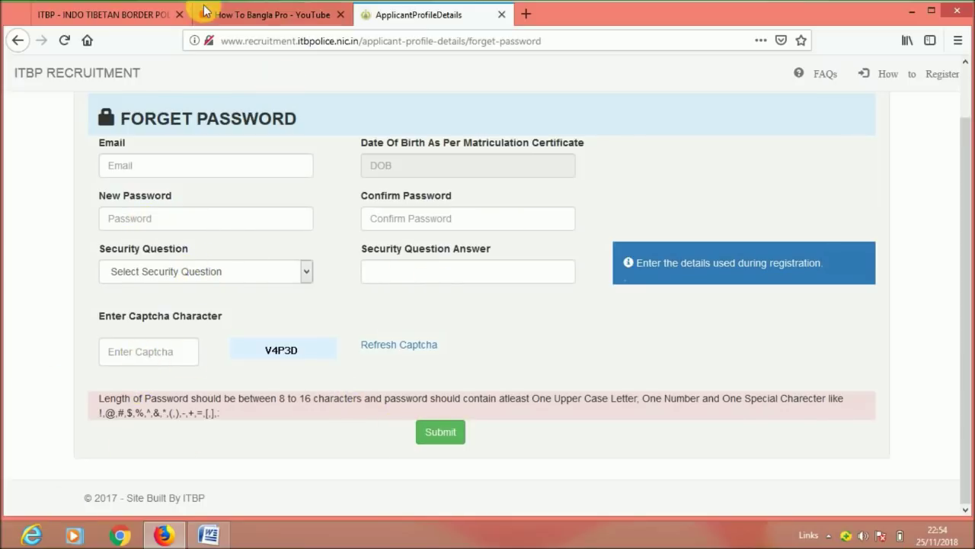
# - Return to the recruitment homepage, close the password-reset tab, and open the applicant login page
pyautogui.click(107, 15)
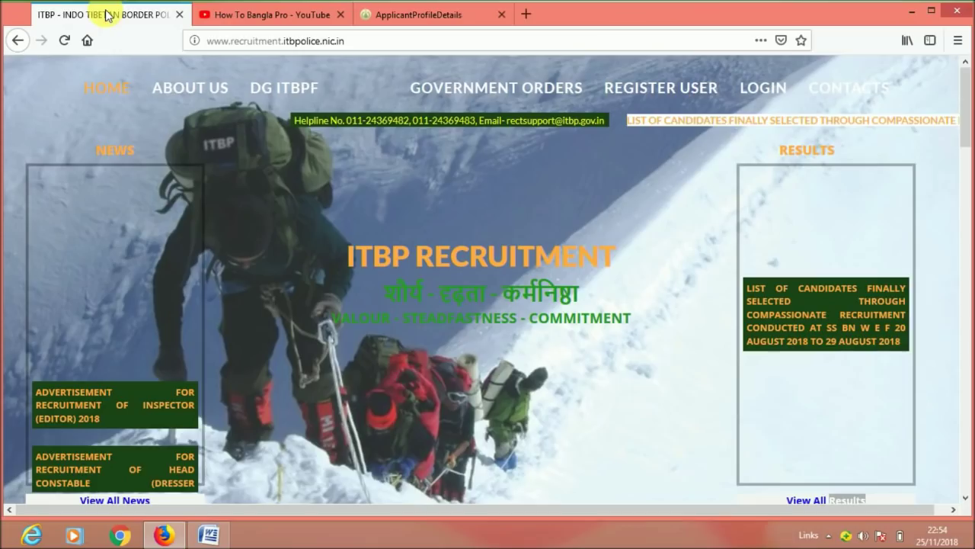
pyautogui.click(754, 90)
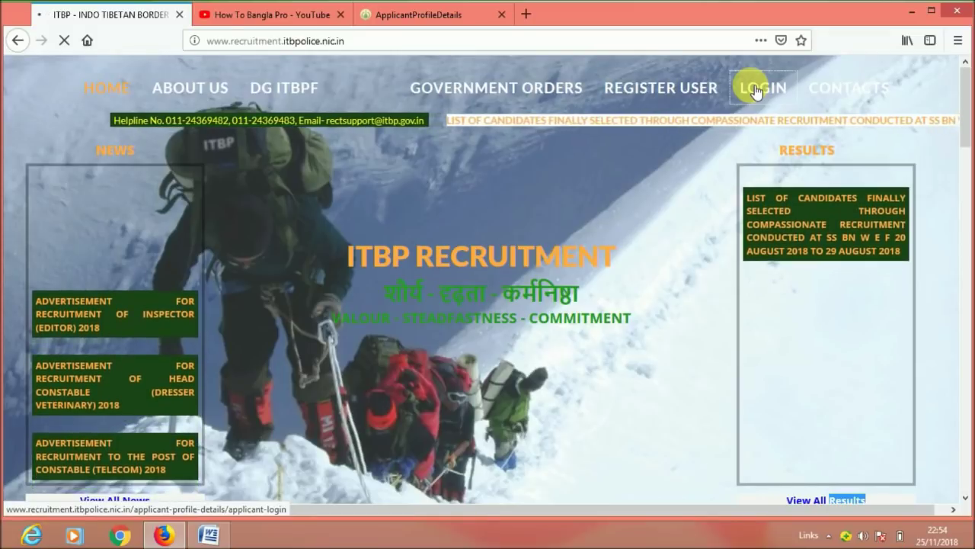
pyautogui.click(502, 15)
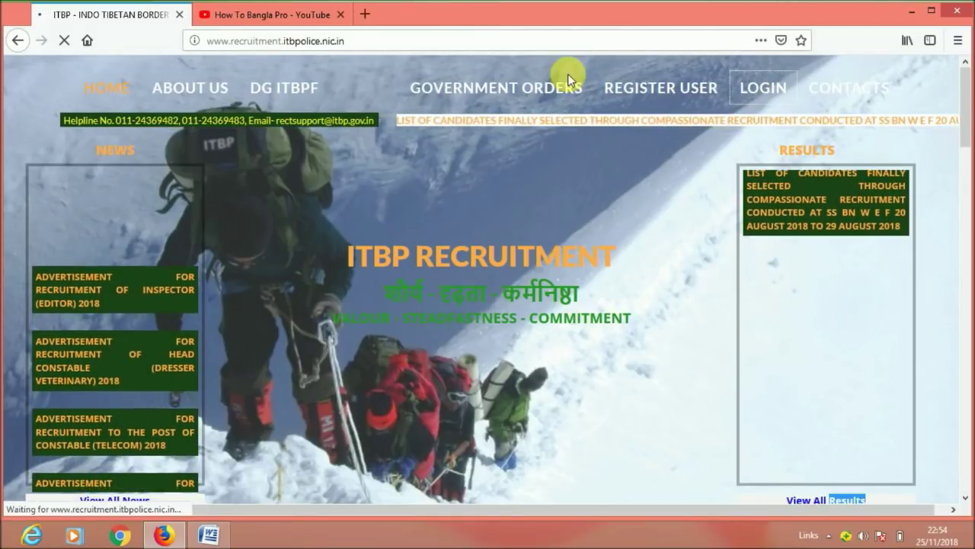
pyautogui.click(743, 89)
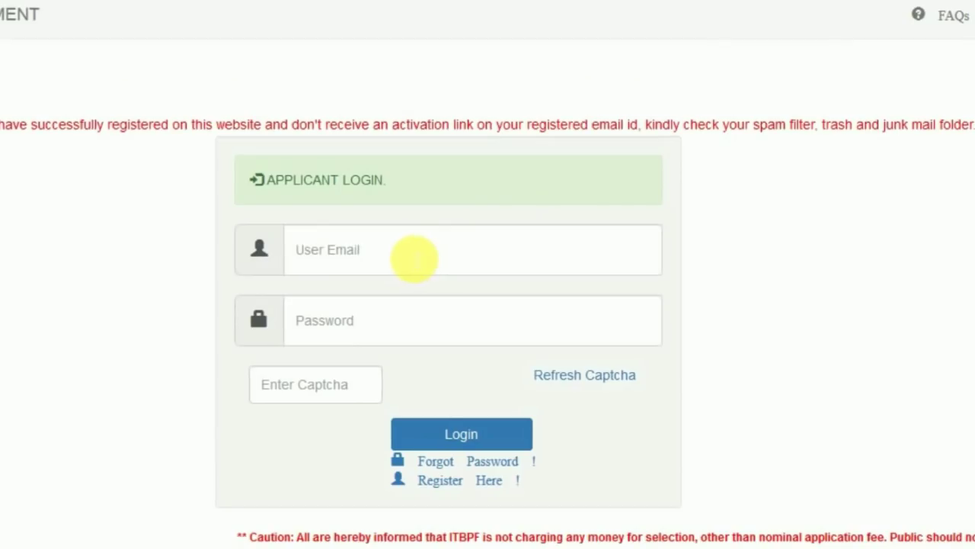
# - Fill the User Email field with the applicant's registered email from the saved login
pyautogui.click(416, 253)
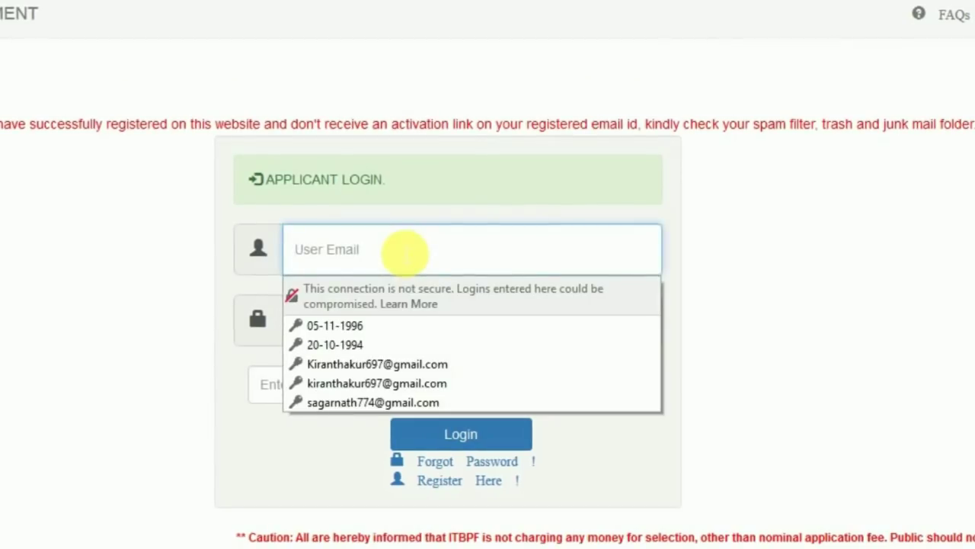
pyautogui.click(355, 402)
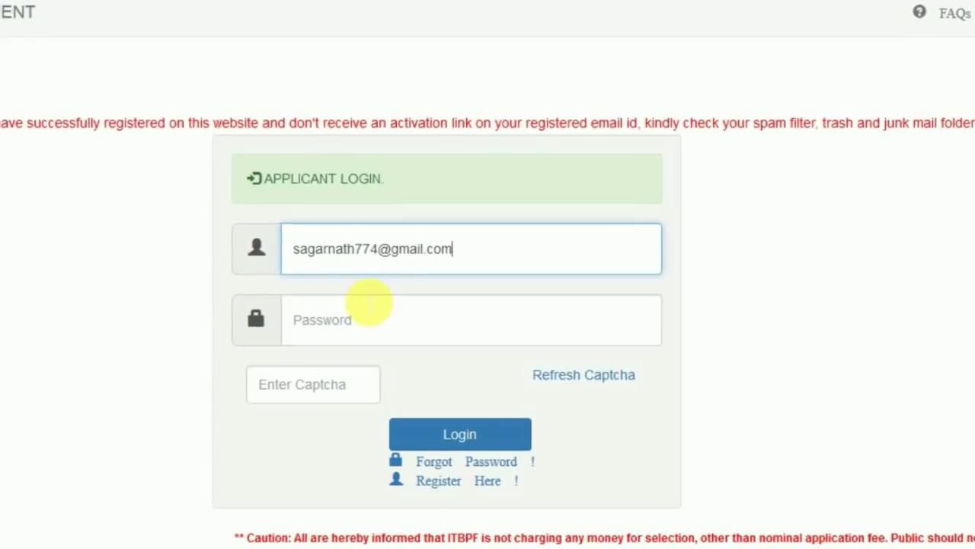
pyautogui.click(383, 321)
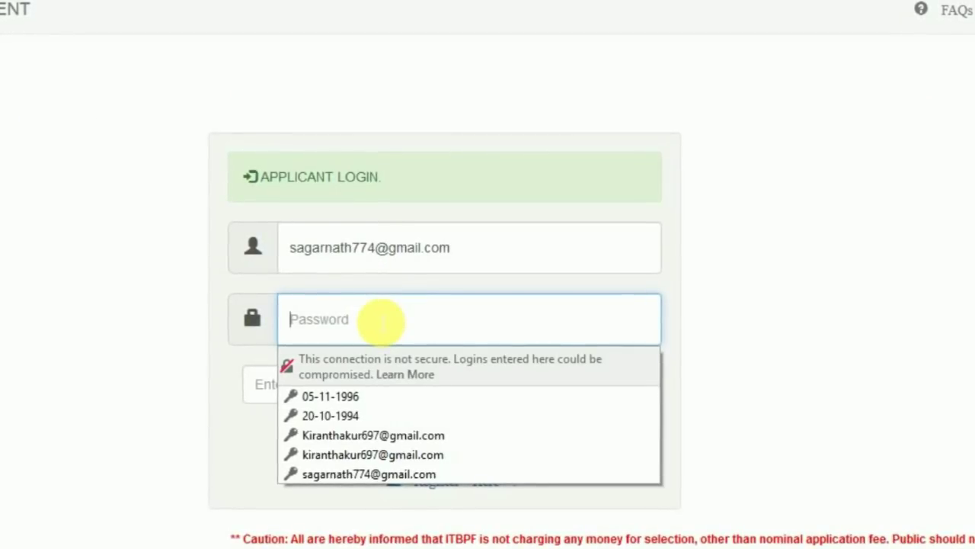
# - Enter the new account password and type the displayed captcha code
pyautogui.hotkey('ctrl', 'o')
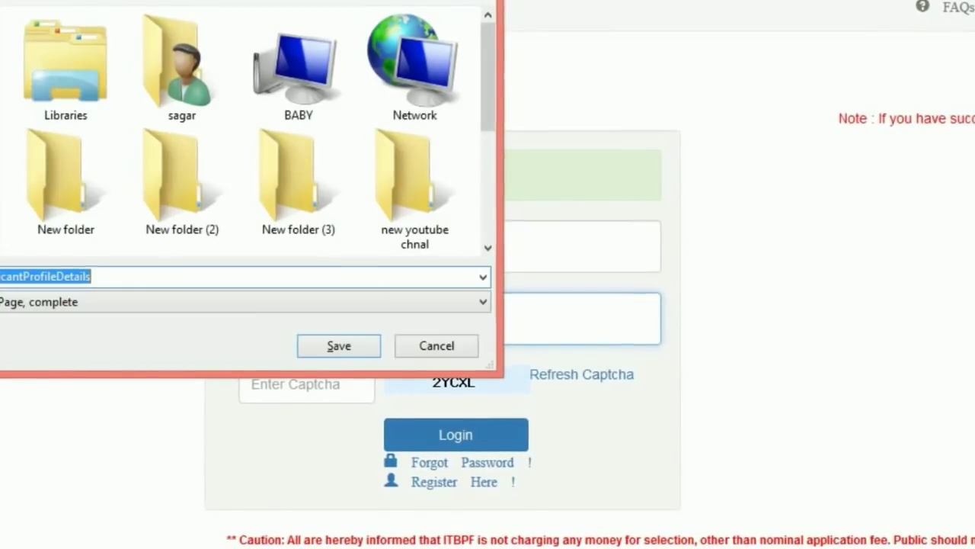
pyautogui.press('Escape')
pyautogui.click(308, 335)
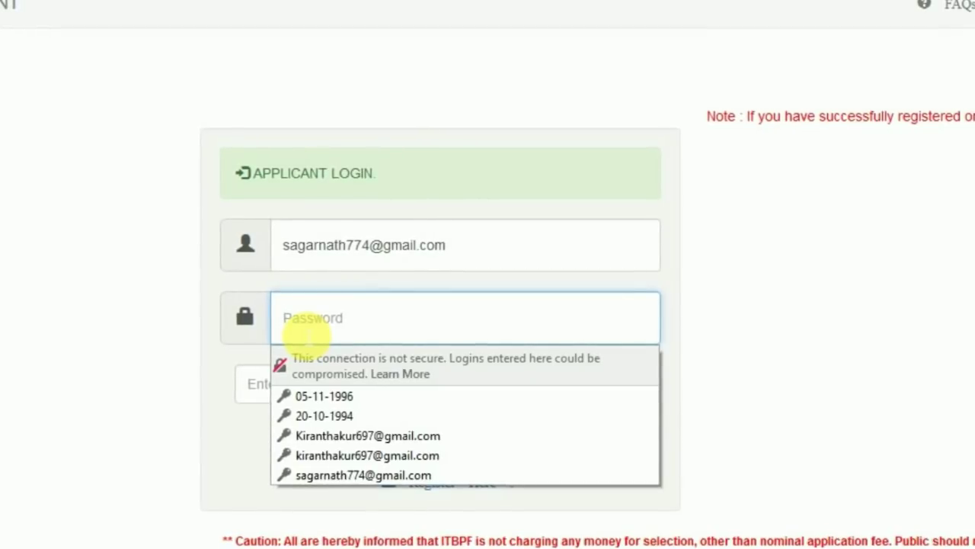
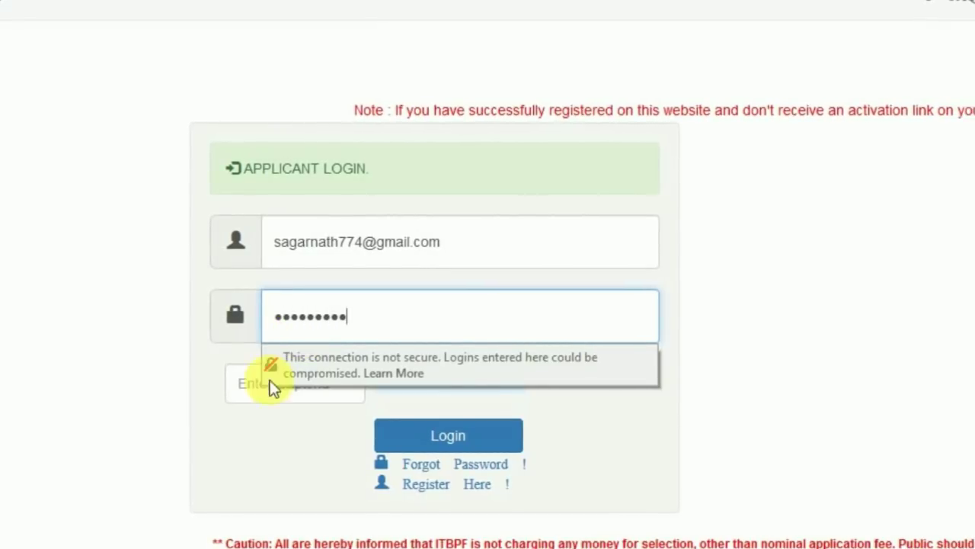
pyautogui.click(237, 385)
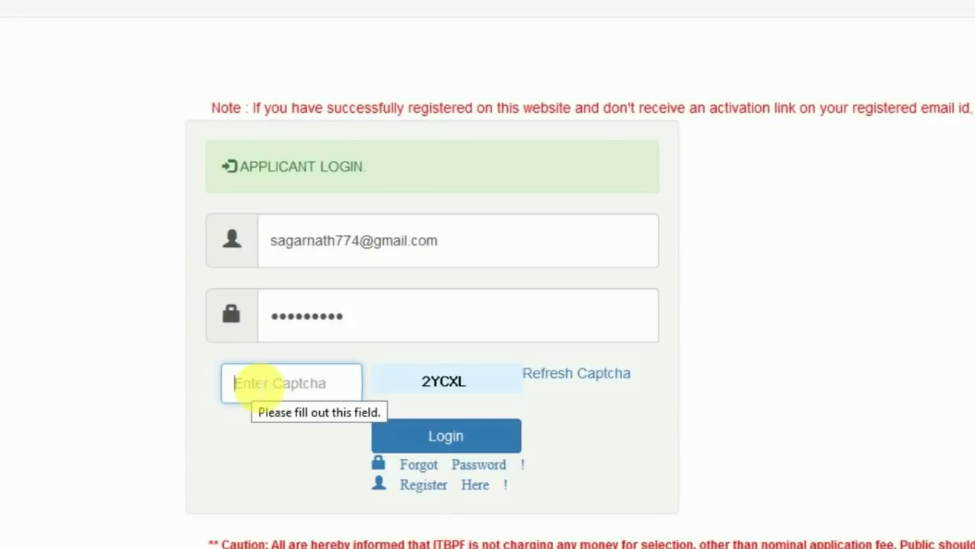
pyautogui.write('2')
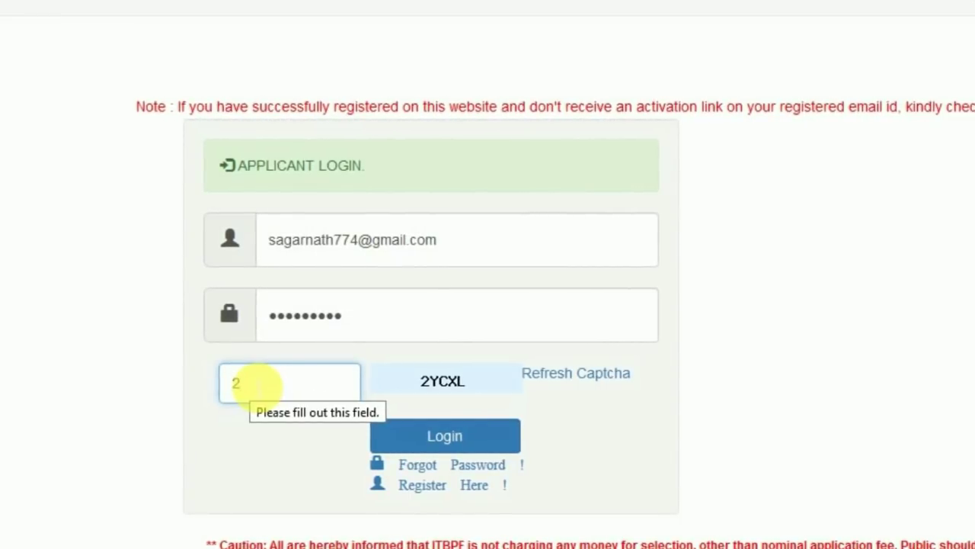
pyautogui.write('Y')
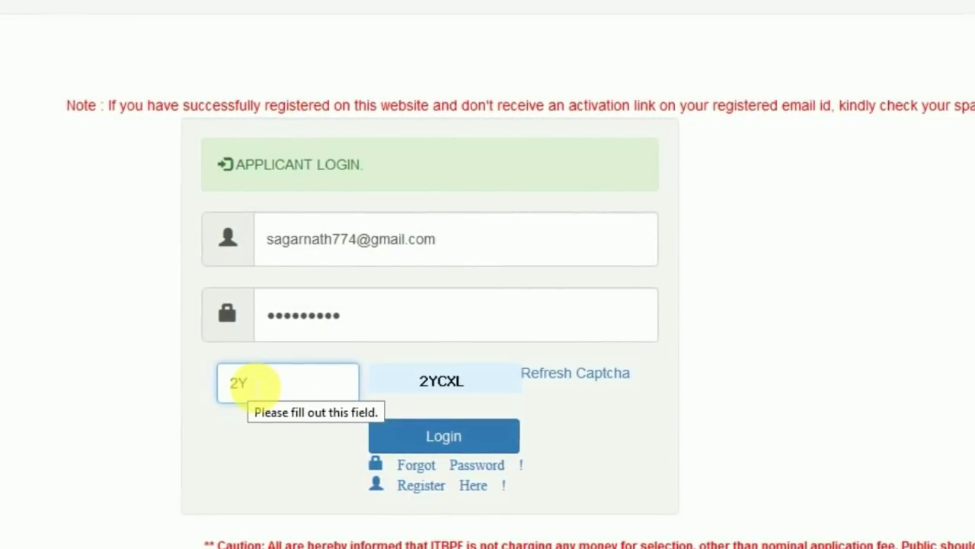
pyautogui.write('CXL')
# - Log in, update Firefox's saved password, and scroll the dashboard's Live Applications table
pyautogui.click(438, 440)
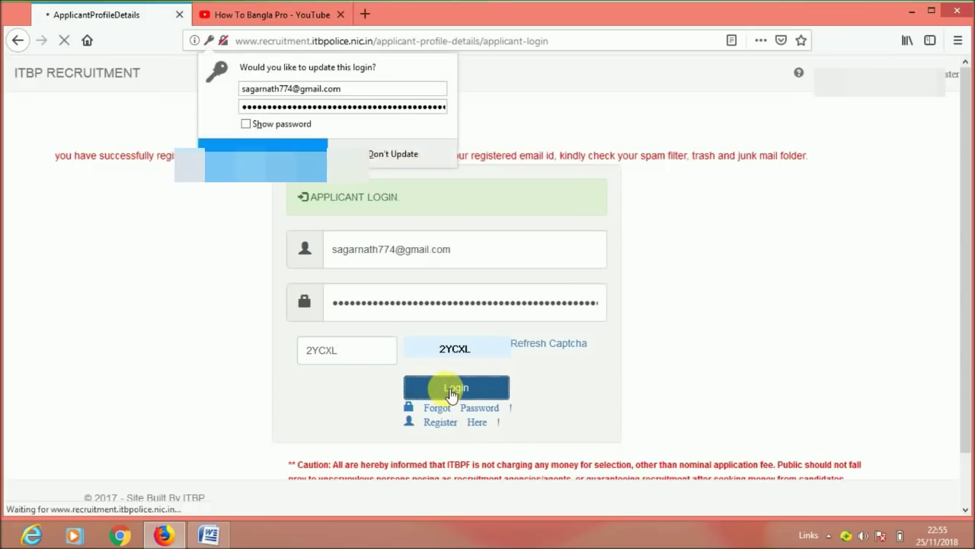
pyautogui.click(295, 145)
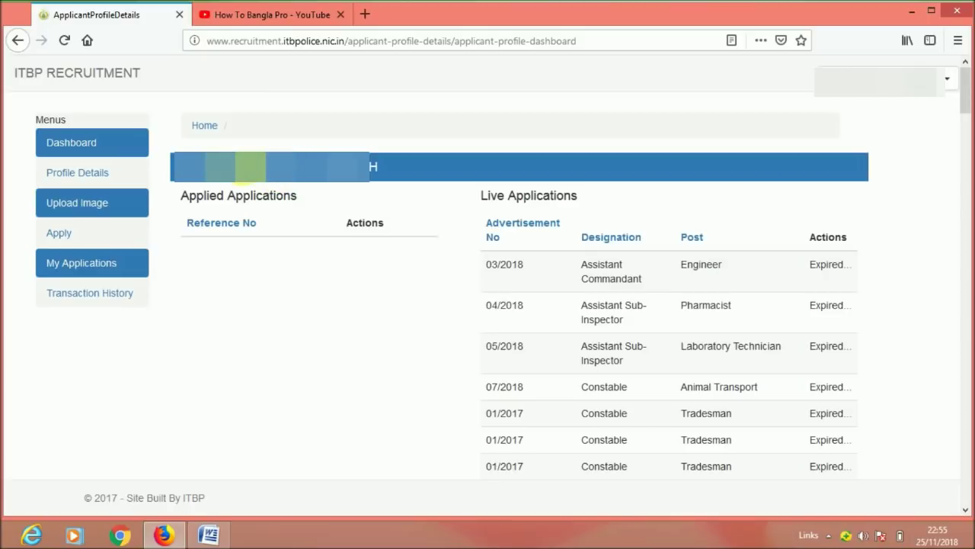
pyautogui.scroll(-8, 909, 263)
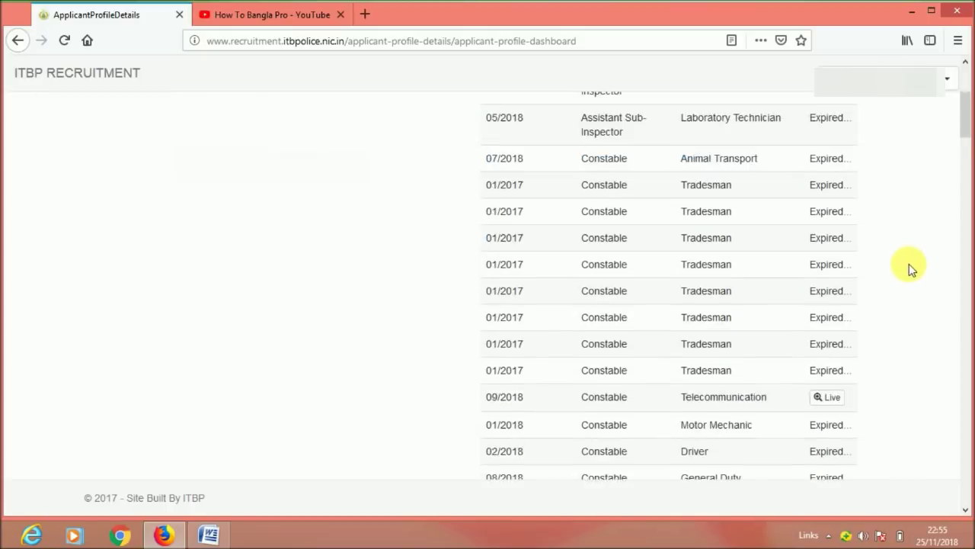